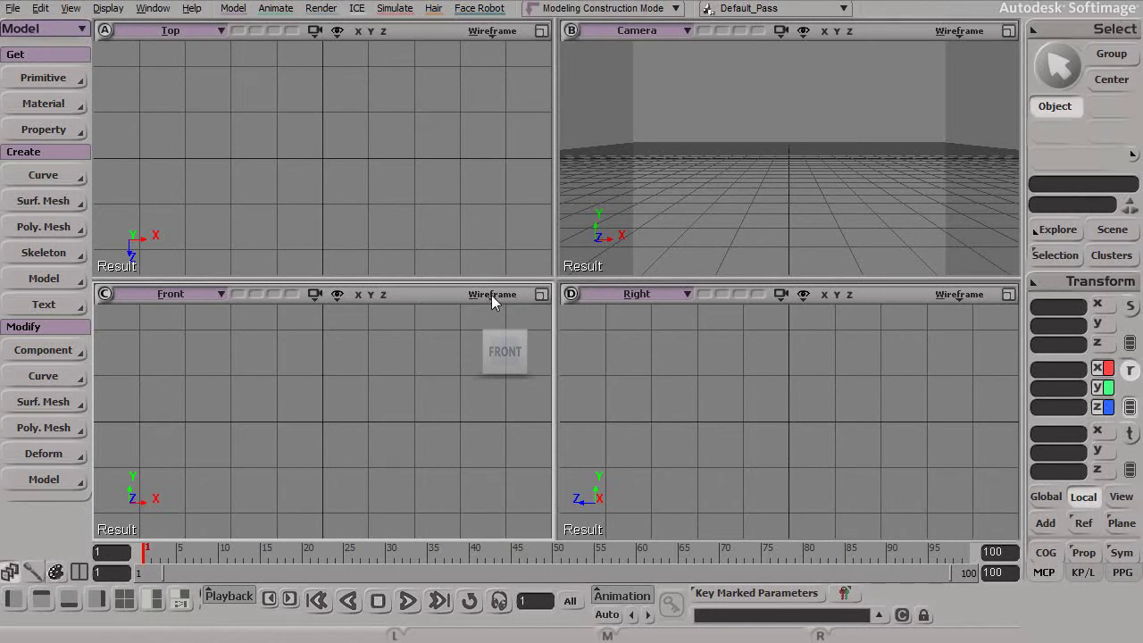
# Load rotoscope_front.jpg from the project's Pictures folder as the rotoscope image of the Front view
pyautogui.click(492, 297)
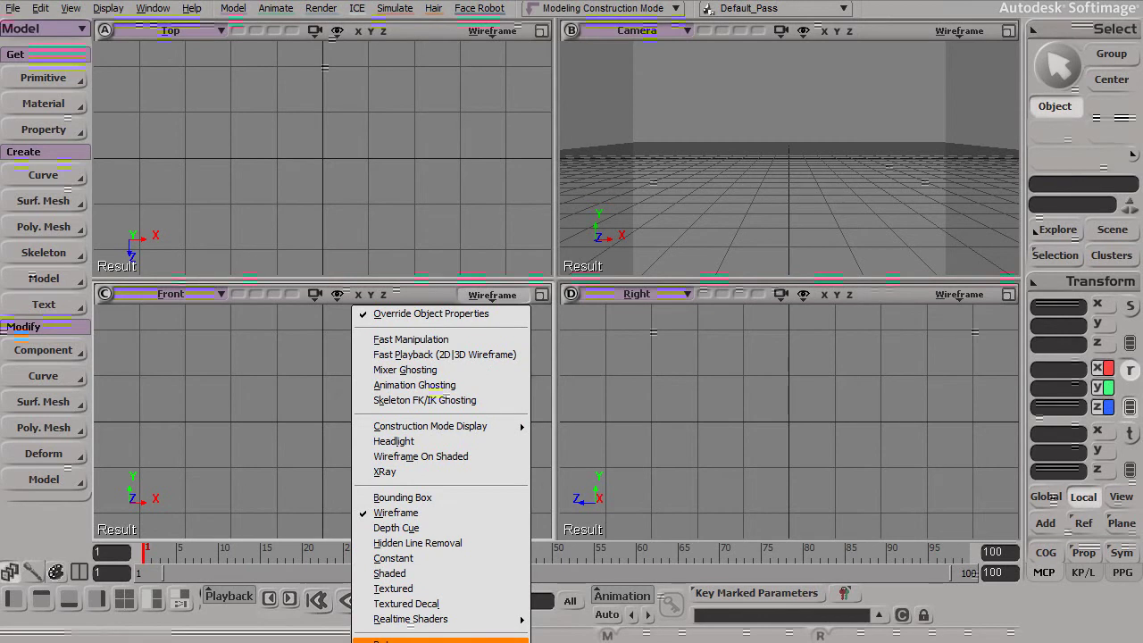
pyautogui.click(402, 640)
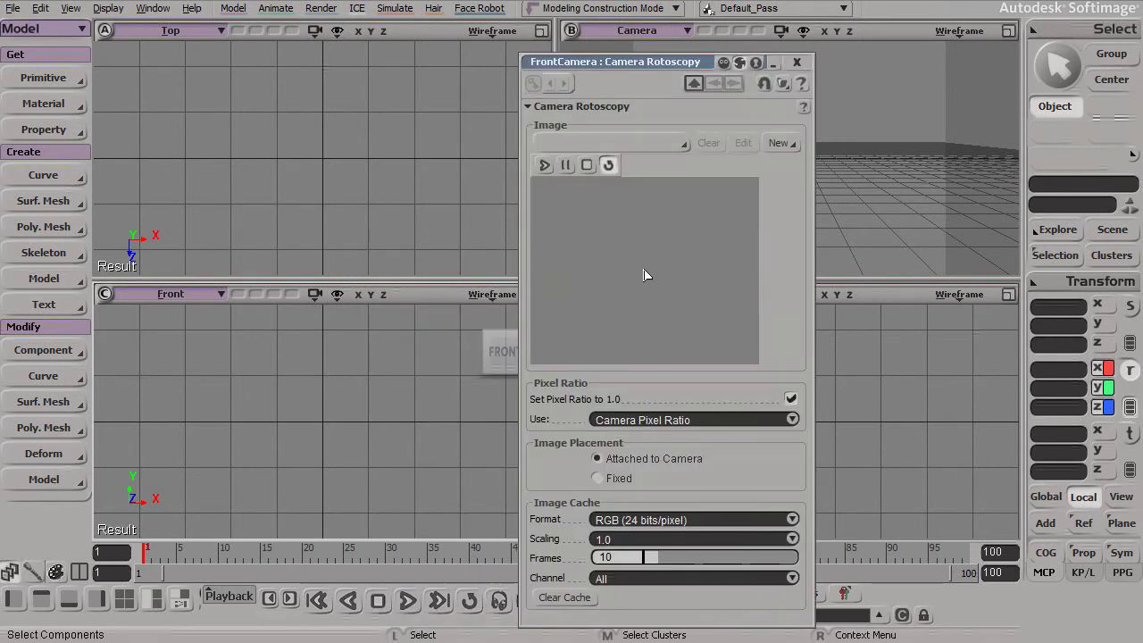
pyautogui.click(779, 143)
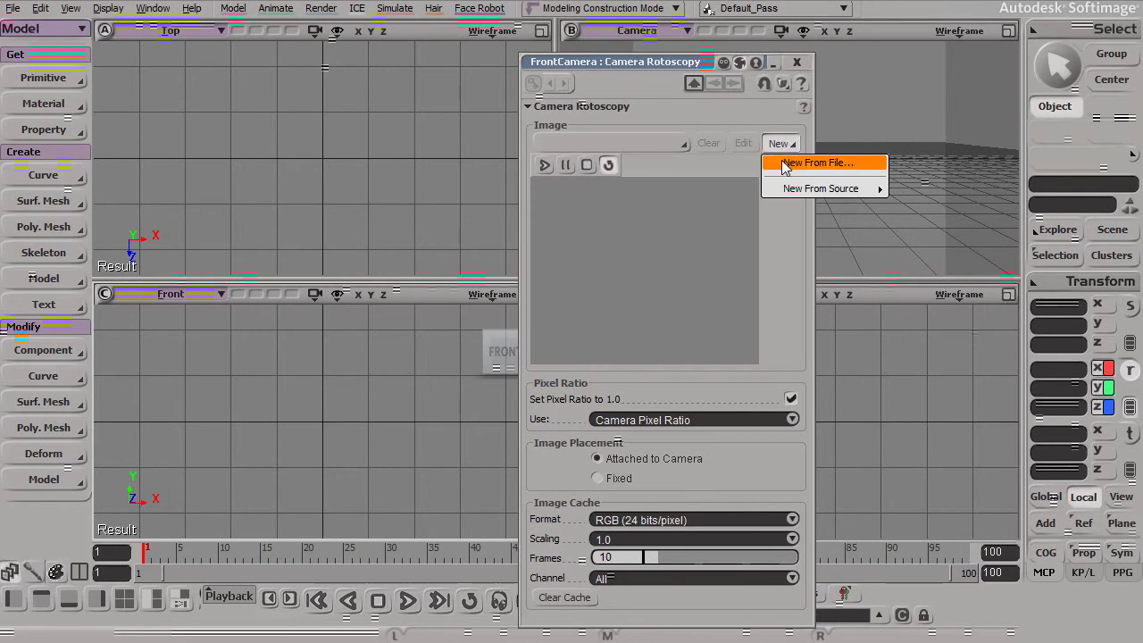
pyautogui.click(785, 164)
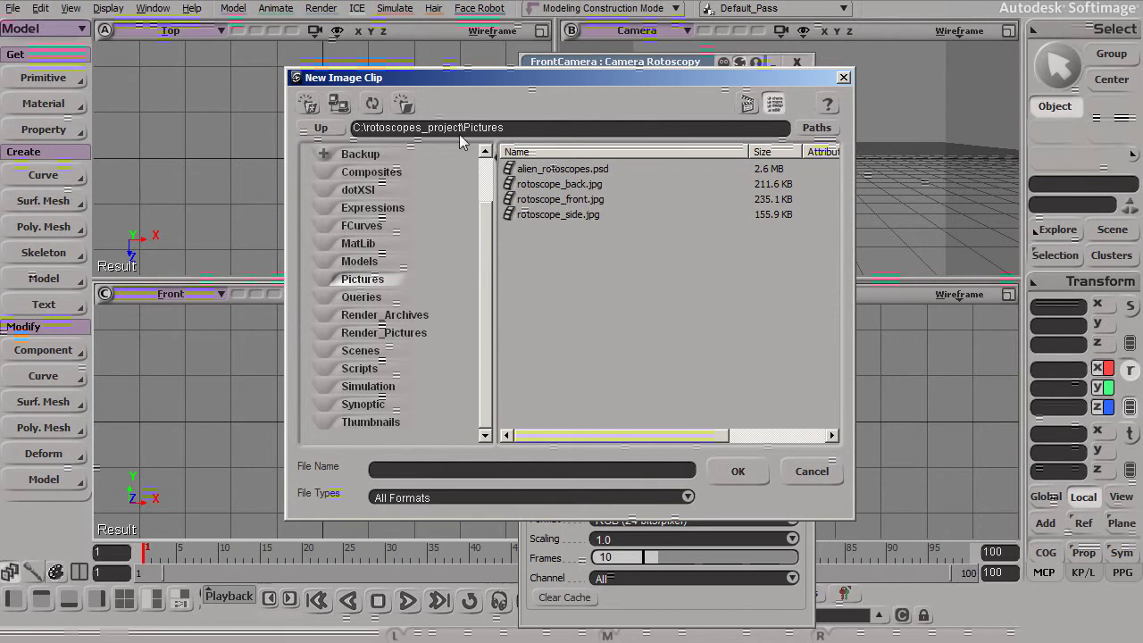
pyautogui.click(582, 184)
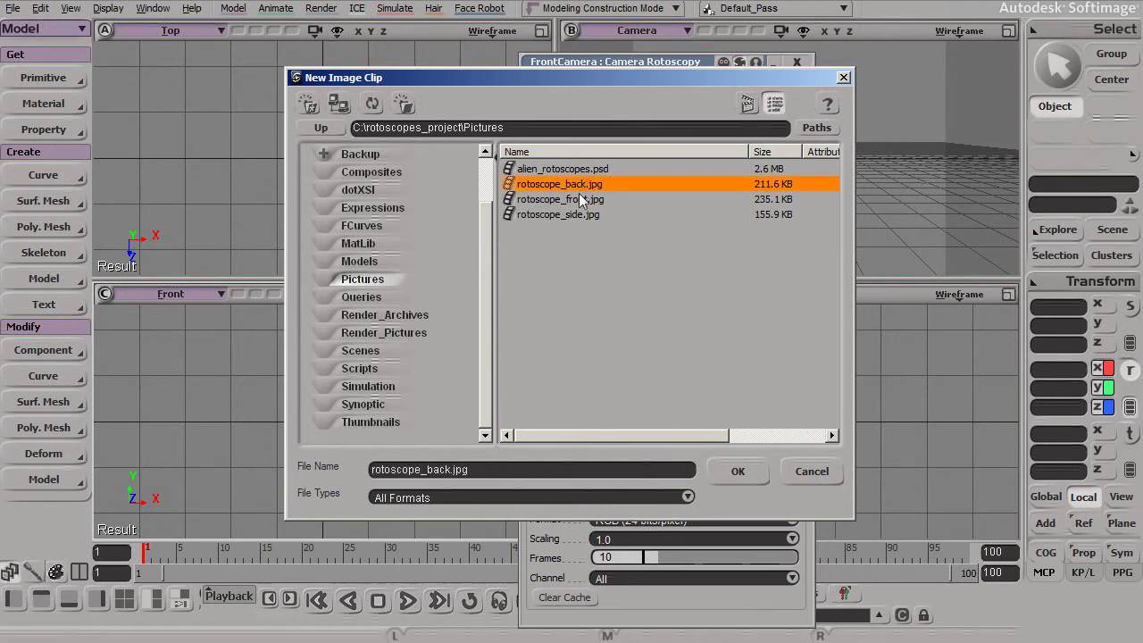
pyautogui.click(578, 198)
pyautogui.click(572, 212)
pyautogui.press('Up')
pyautogui.press('Up')
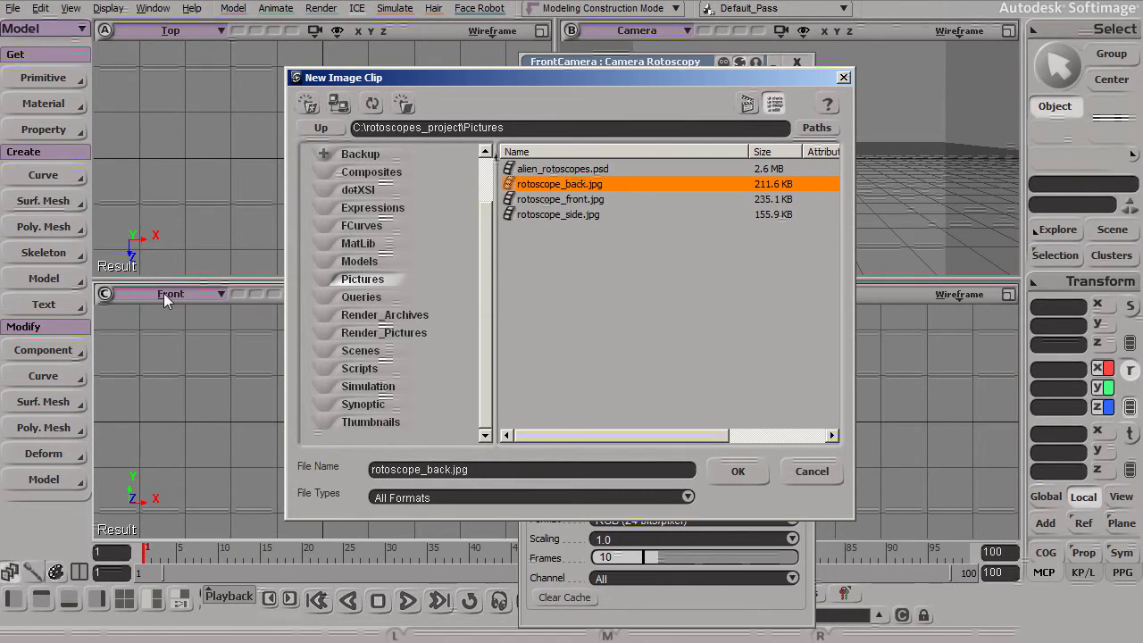
pyautogui.click(560, 202)
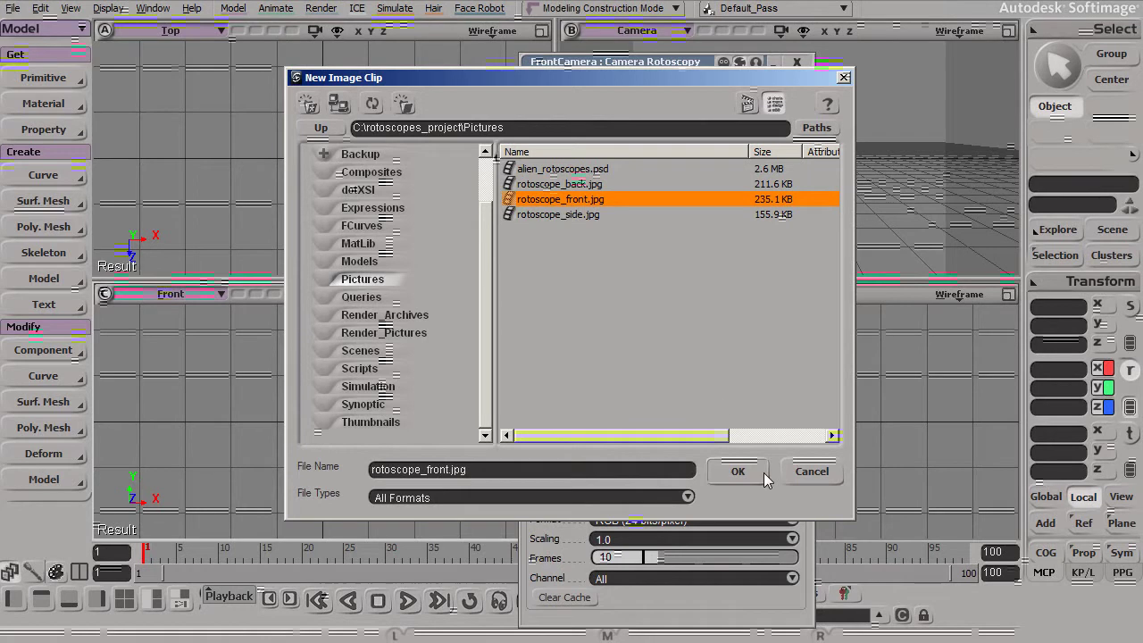
pyautogui.click(734, 471)
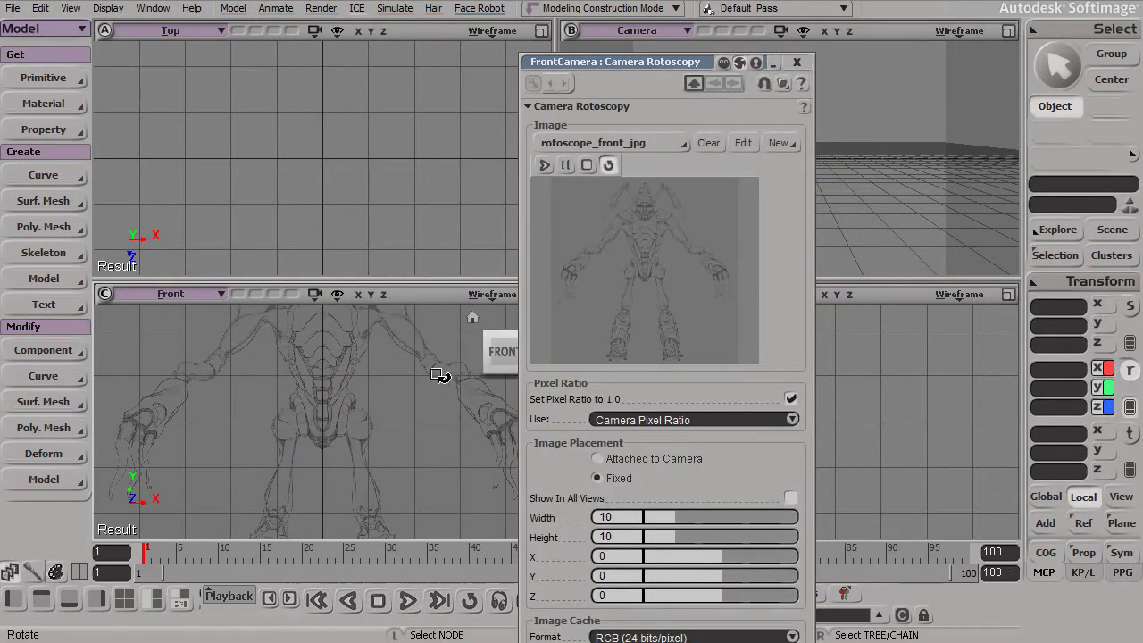
# Close the Front camera's rotoscopy settings and examine the alien's head and shoulders in the Front view
pyautogui.press('s')
pyautogui.moveTo(349, 412); pyautogui.dragTo(365, 474)
pyautogui.moveTo(366, 474); pyautogui.dragTo(291, 421, button='middle')
pyautogui.moveTo(375, 420); pyautogui.dragTo(354, 434)
pyautogui.keyDown('alt'); pyautogui.moveTo(355, 434); pyautogui.dragTo(362, 435, button='right'); pyautogui.keyUp('alt')
pyautogui.keyDown('alt'); pyautogui.moveTo(322, 423); pyautogui.dragTo(370, 471, button='middle'); pyautogui.keyUp('alt')
pyautogui.press('c')
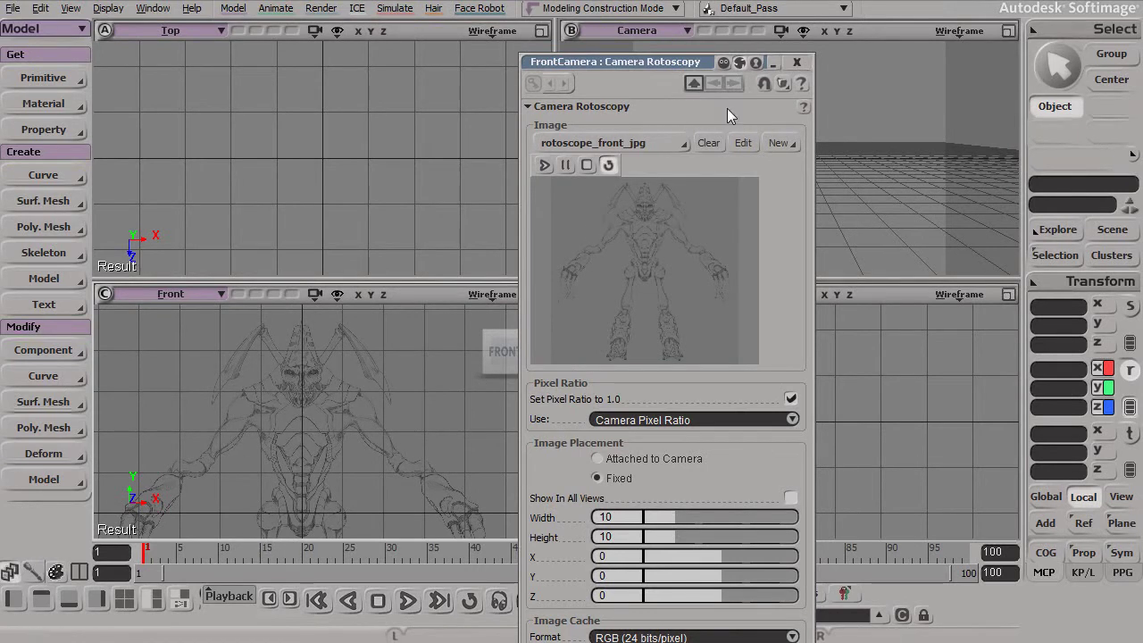
pyautogui.click(797, 64)
pyautogui.press('s')
pyautogui.moveTo(298, 420); pyautogui.dragTo(380, 438, button='middle')
pyautogui.keyDown('alt'); pyautogui.moveTo(380, 439); pyautogui.dragTo(396, 443, button='right'); pyautogui.keyUp('alt')
pyautogui.keyDown('alt'); pyautogui.moveTo(326, 410); pyautogui.dragTo(332, 463, button='middle'); pyautogui.keyUp('alt')
pyautogui.keyDown('alt'); pyautogui.moveTo(314, 482); pyautogui.dragTo(373, 481, button='right'); pyautogui.keyUp('alt')
pyautogui.keyDown('alt'); pyautogui.moveTo(358, 424); pyautogui.dragTo(356, 442, button='middle'); pyautogui.keyUp('alt')
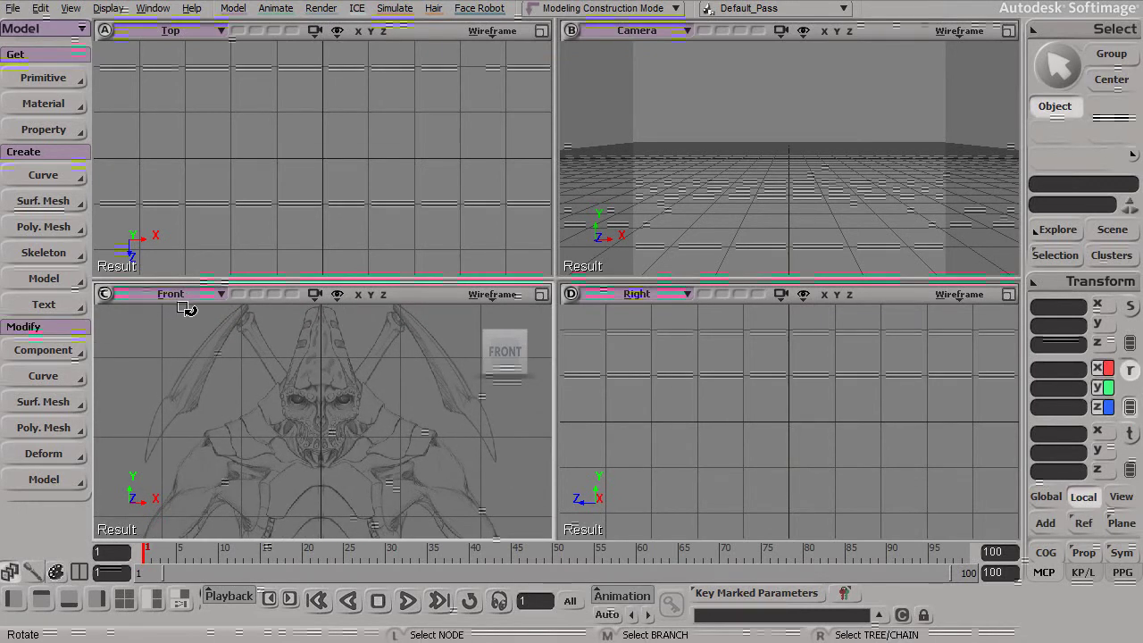
# Load rotoscope_side.jpg as the rotoscope image of the Right view and close the rotoscopy settings
pyautogui.click(958, 295)
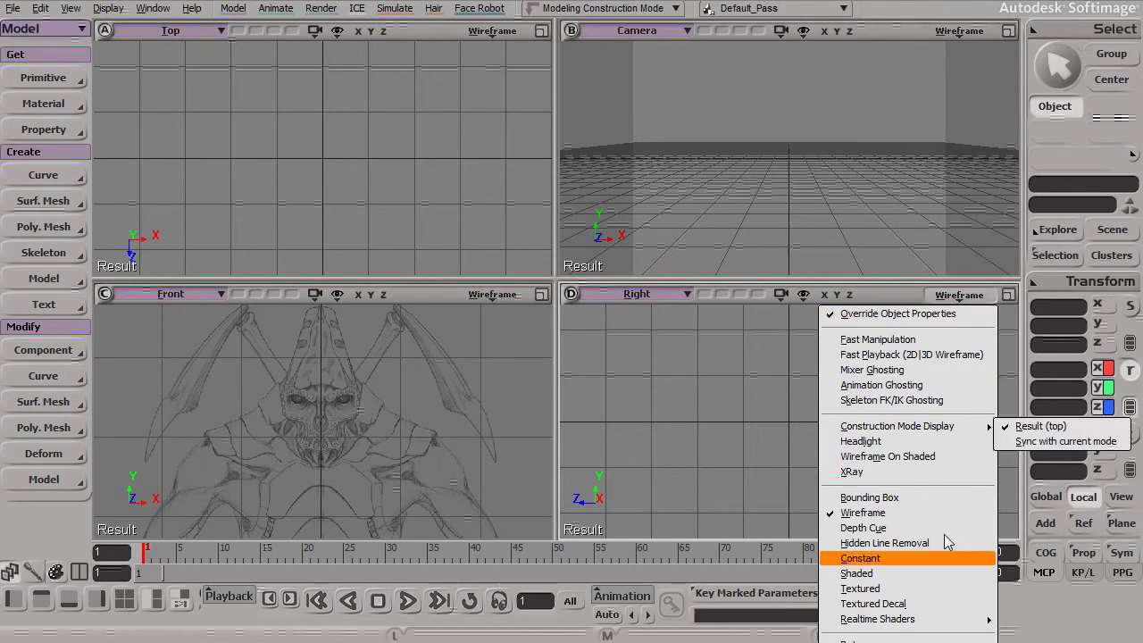
pyautogui.click(906, 642)
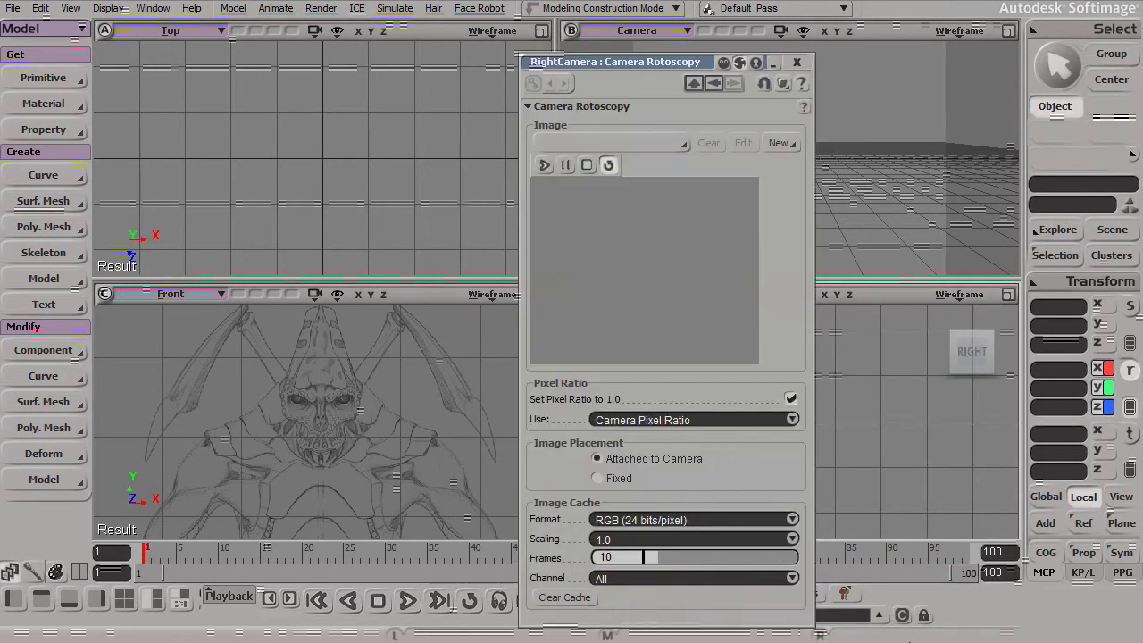
pyautogui.click(794, 142)
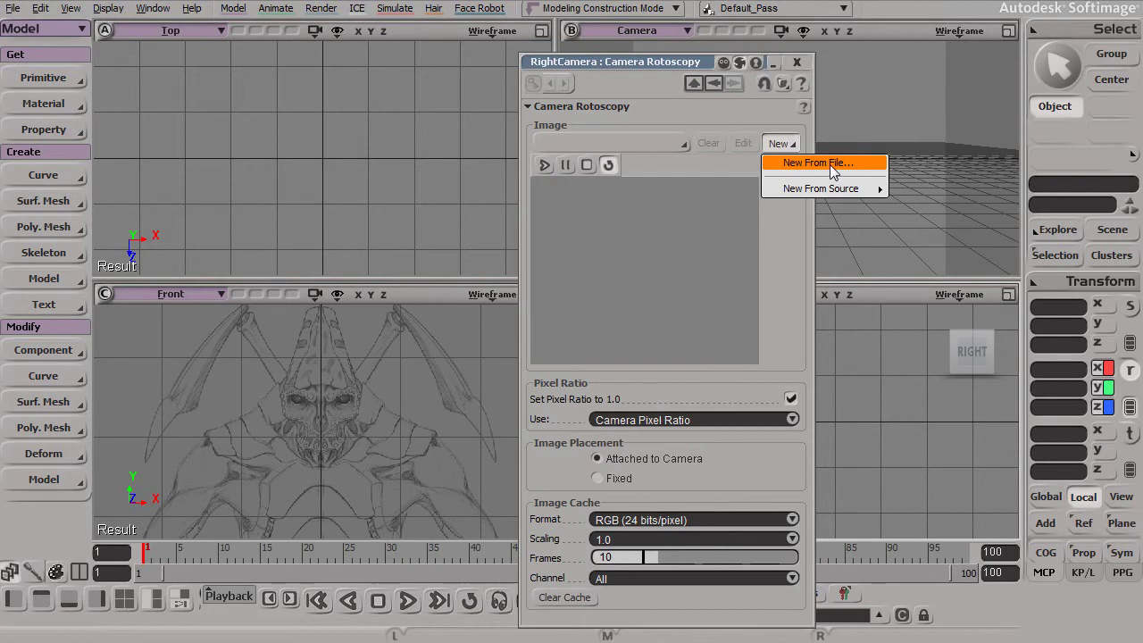
pyautogui.click(829, 164)
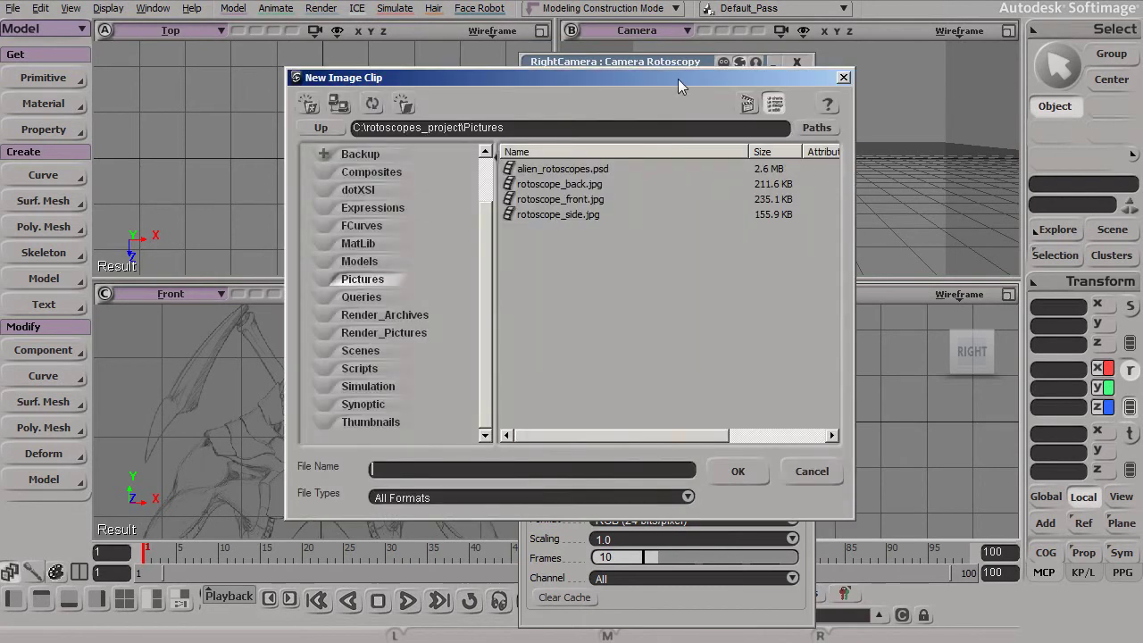
pyautogui.moveTo(616, 87); pyautogui.dragTo(524, 96)
pyautogui.click(451, 226)
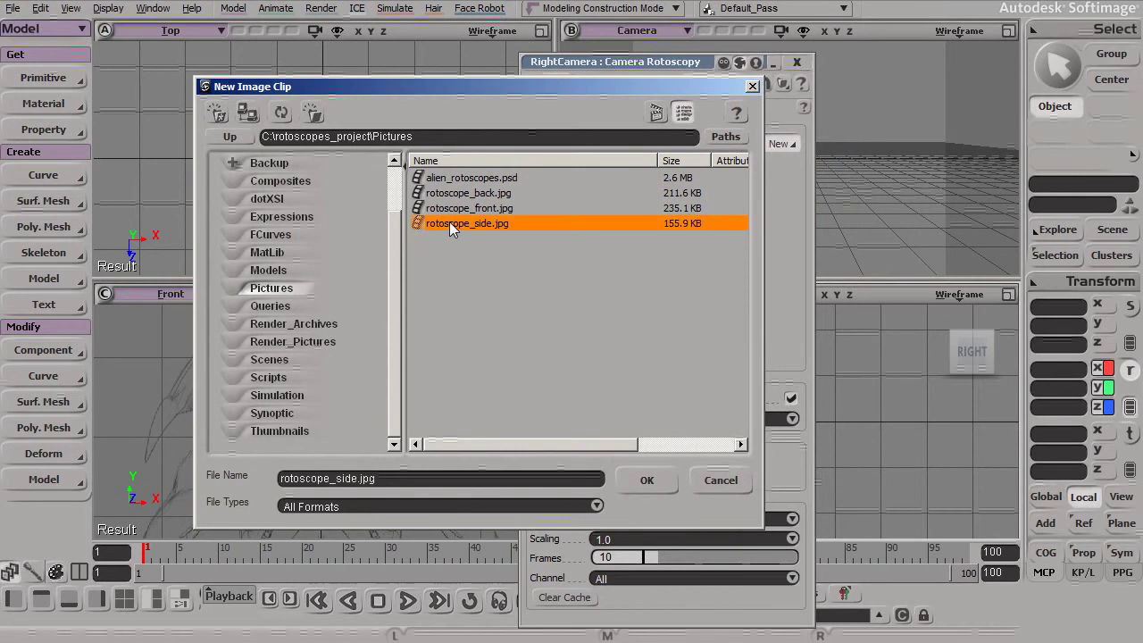
pyautogui.click(649, 481)
pyautogui.click(647, 475)
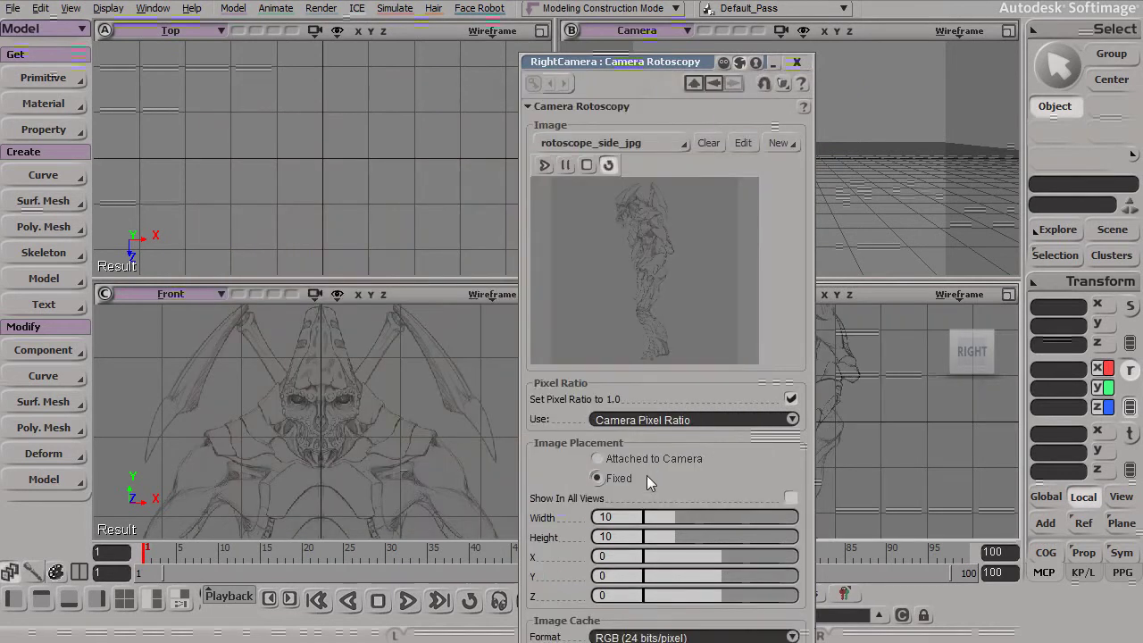
pyautogui.click(797, 62)
# Examine the alien's head and shoulders in the Right and Front views at a similar magnification
pyautogui.press('s')
pyautogui.scroll(5, 723, 392)
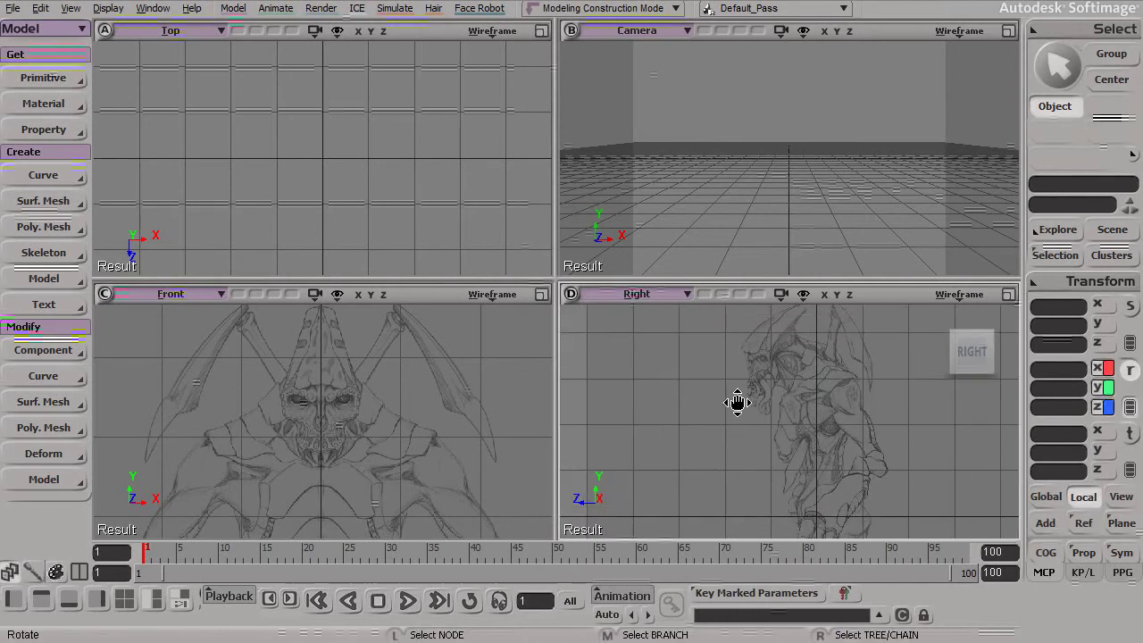
pyautogui.scroll(5, 738, 403)
pyautogui.moveTo(787, 467); pyautogui.dragTo(758, 459, button='right')
pyautogui.press('s')
pyautogui.moveTo(757, 459); pyautogui.dragTo(748, 444, button='middle')
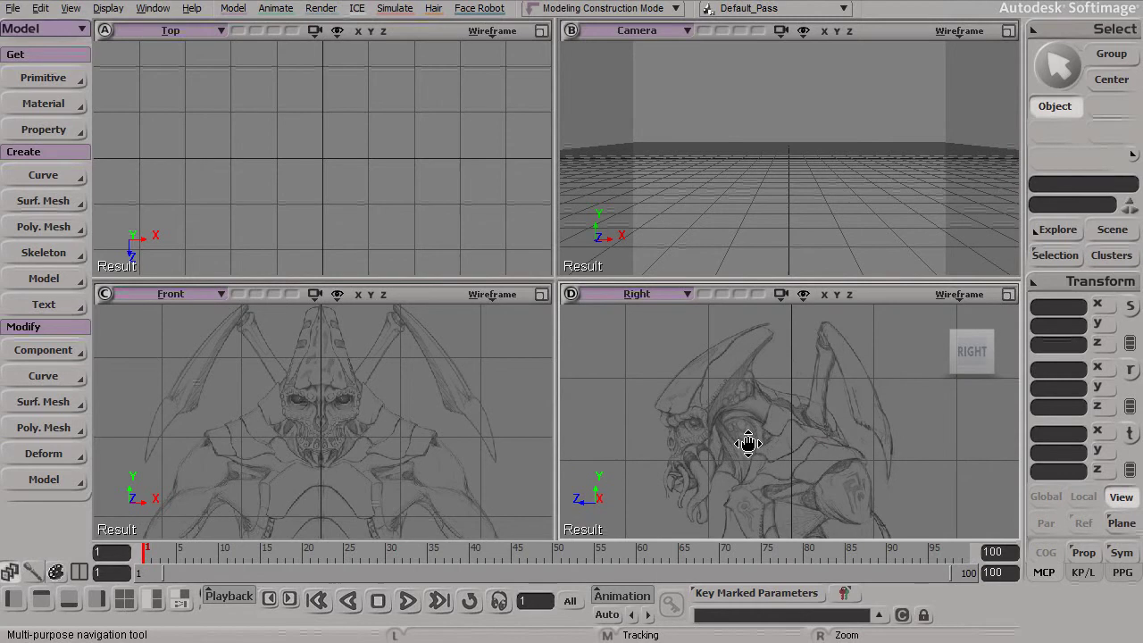
pyautogui.press('s')
pyautogui.moveTo(362, 372); pyautogui.dragTo(350, 434, button='middle')
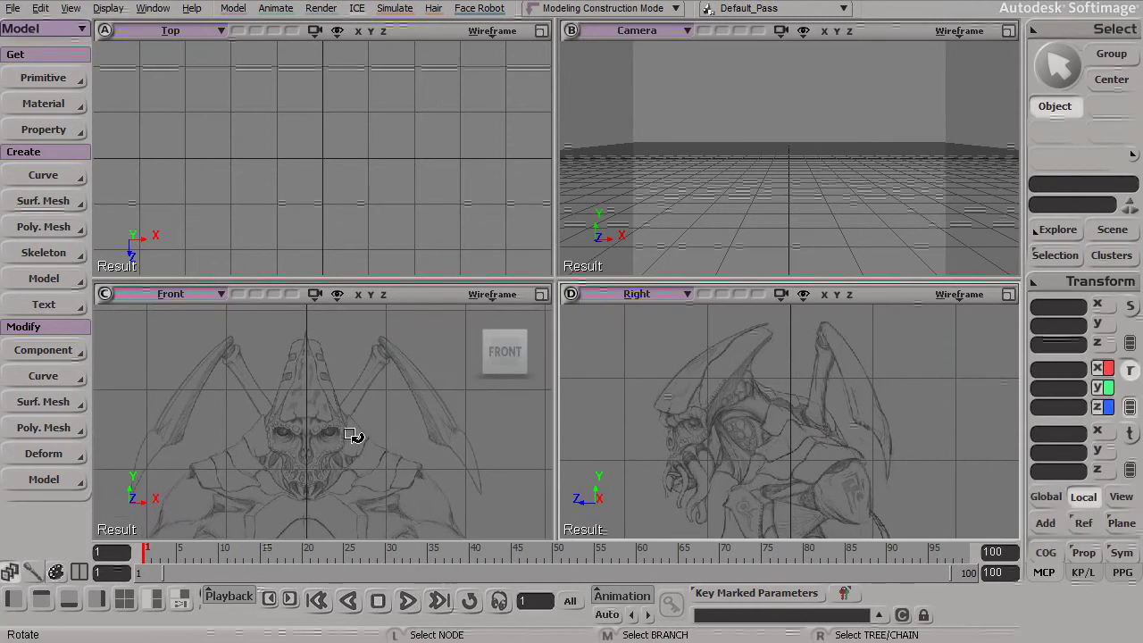
# Create a primitive circle curve with its default radius of 4 and close its properties
pyautogui.click(49, 77)
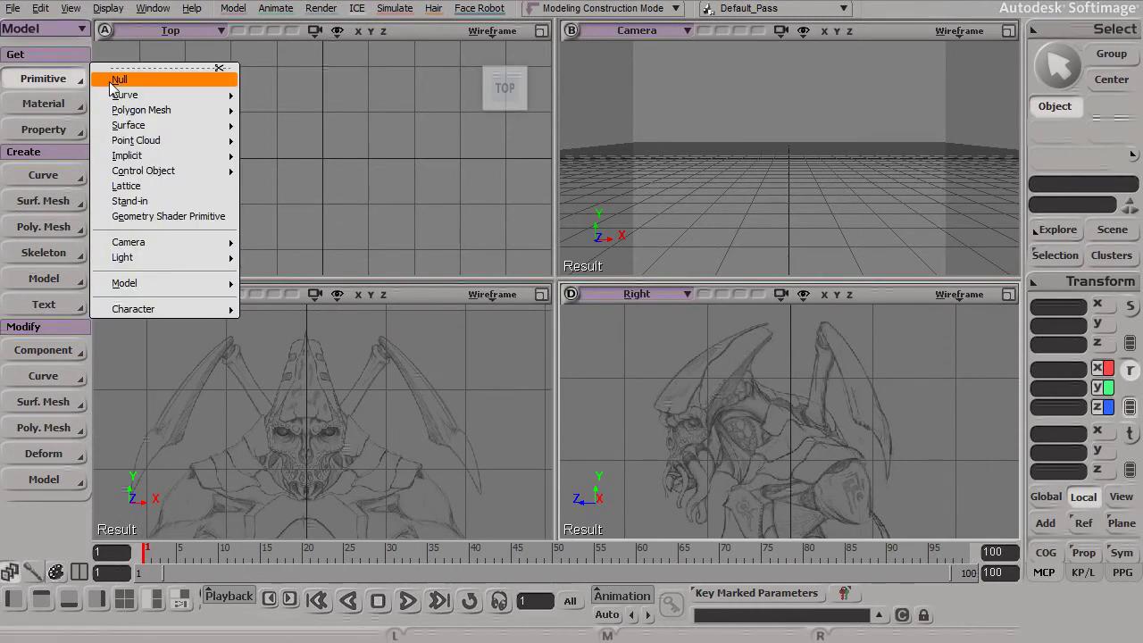
pyautogui.moveTo(174, 98)
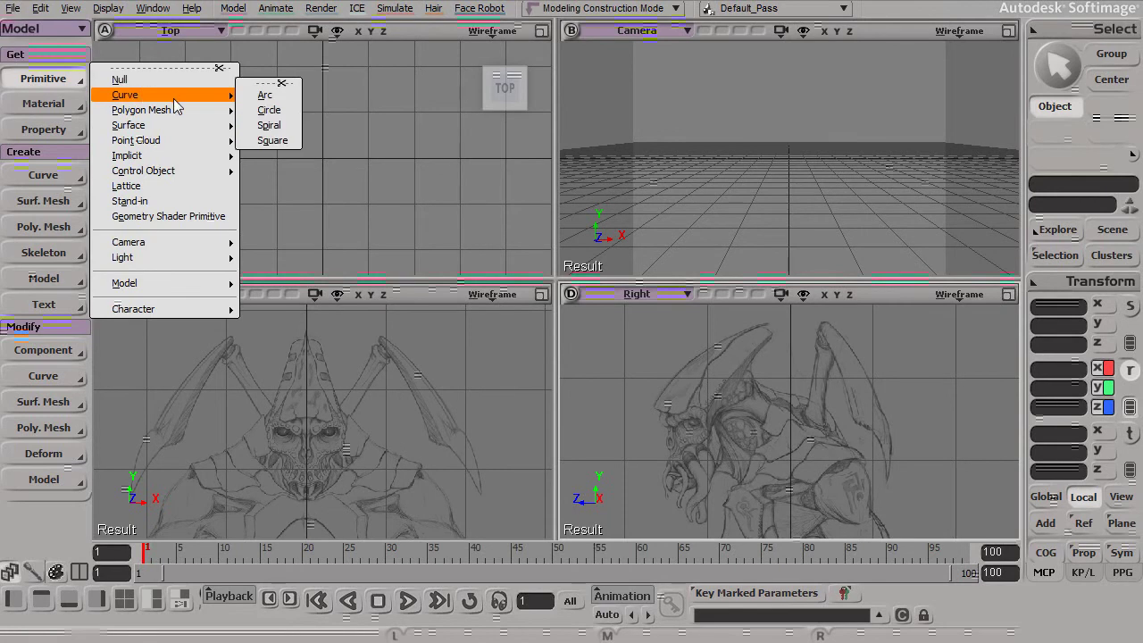
pyautogui.click(276, 110)
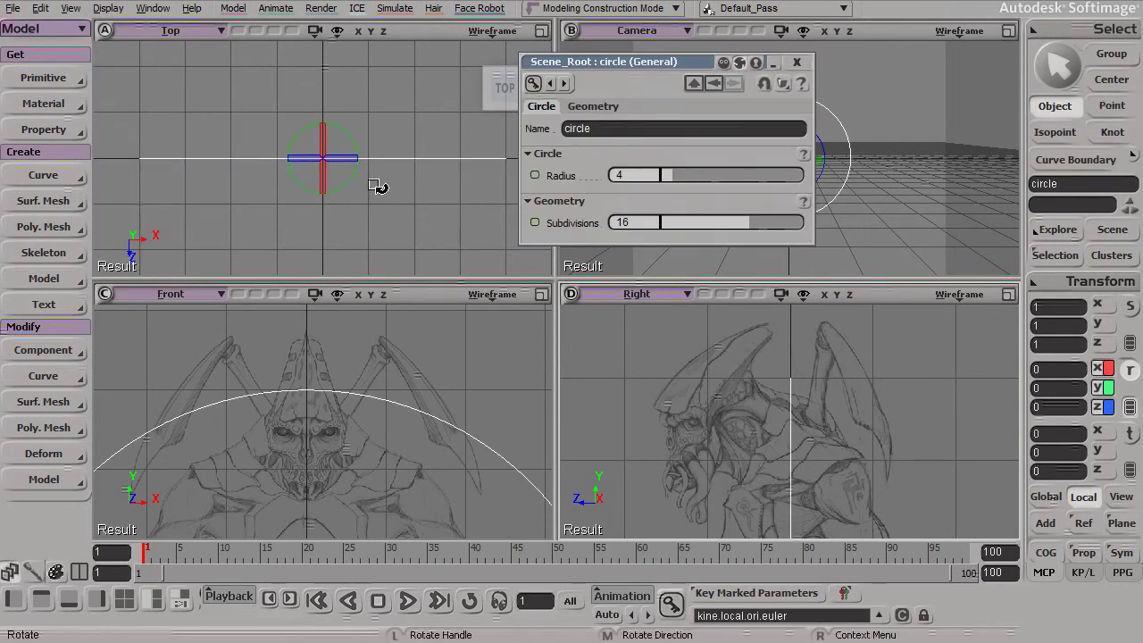
pyautogui.click(829, 69)
# Rotate the circle 90 degrees about X so it lies flat, and raise it to about Y 3.03
pyautogui.keyDown('alt'); pyautogui.moveTo(870, 462); pyautogui.dragTo(702, 372, button='right'); pyautogui.keyUp('alt')
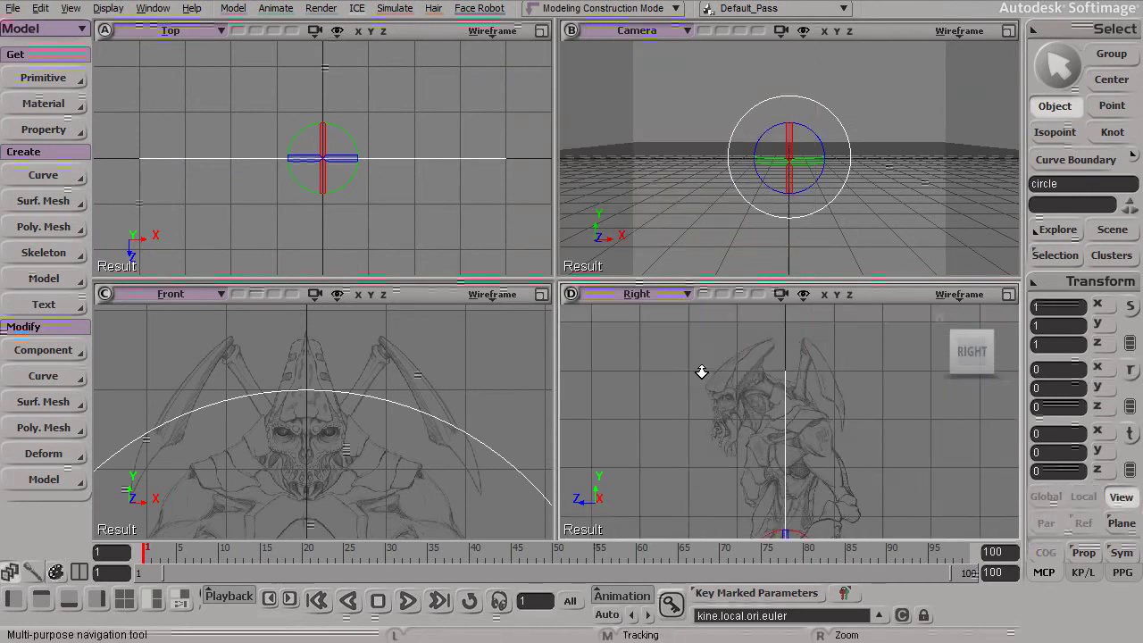
pyautogui.keyDown('alt'); pyautogui.moveTo(702, 373); pyautogui.dragTo(753, 342, button='middle'); pyautogui.keyUp('alt')
pyautogui.keyDown('alt'); pyautogui.moveTo(786, 434); pyautogui.dragTo(793, 404, button='middle'); pyautogui.keyUp('alt')
pyautogui.moveTo(811, 449); pyautogui.dragTo(783, 339)
pyautogui.press('v')
pyautogui.press('f')
pyautogui.scroll(5, 808, 491)
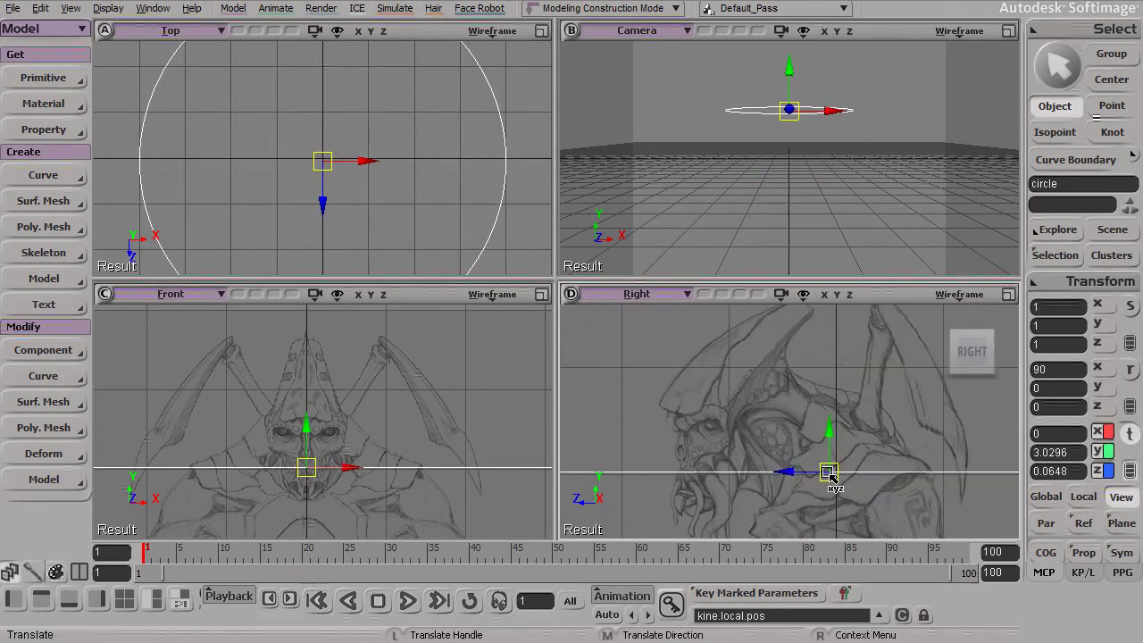
pyautogui.scroll(-1, 789, 460)
# Raise the circle to the tip of the alien's head, about Y 4.69, to compare its height in both images
pyautogui.moveTo(791, 494); pyautogui.dragTo(777, 355)
pyautogui.keyDown('alt'); pyautogui.moveTo(390, 402); pyautogui.dragTo(381, 439, button='middle'); pyautogui.keyUp('alt')
pyautogui.keyDown('alt'); pyautogui.moveTo(381, 439); pyautogui.dragTo(443, 473, button='right'); pyautogui.keyUp('alt')
pyautogui.keyDown('alt'); pyautogui.moveTo(382, 464); pyautogui.dragTo(356, 485, button='middle'); pyautogui.keyUp('alt')
pyautogui.scroll(3, 375, 494)
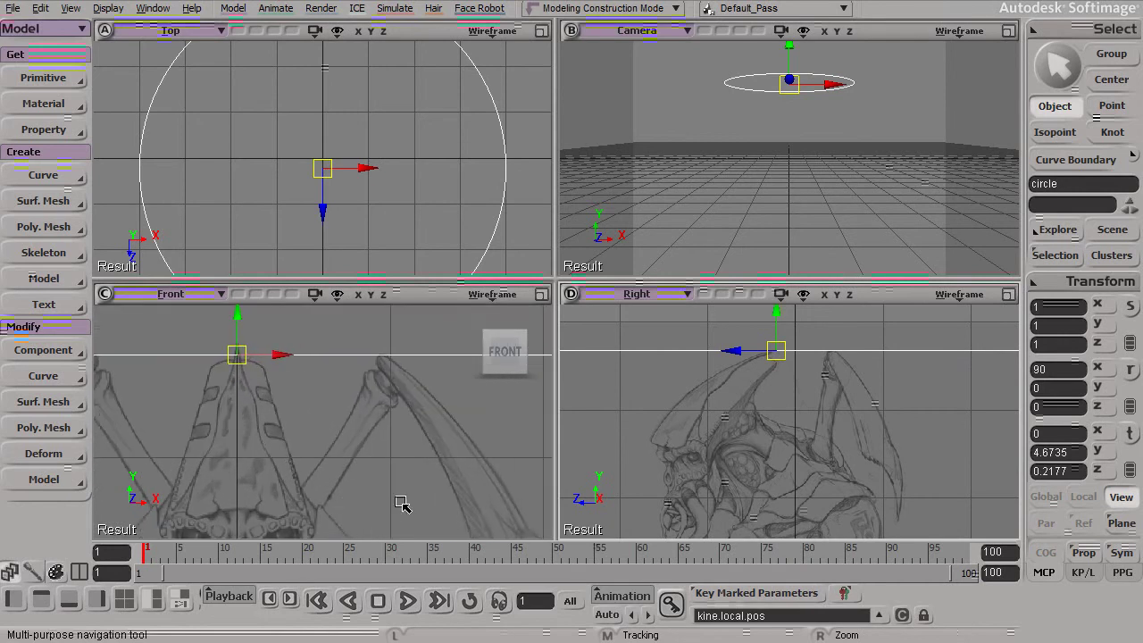
pyautogui.press('v')
pyautogui.moveTo(239, 358); pyautogui.dragTo(238, 354)
pyautogui.keyDown('alt'); pyautogui.moveTo(774, 398); pyautogui.dragTo(745, 429, button='middle'); pyautogui.keyUp('alt')
pyautogui.keyDown('alt'); pyautogui.moveTo(744, 430); pyautogui.dragTo(765, 459, button='right'); pyautogui.keyUp('alt')
pyautogui.moveTo(232, 357); pyautogui.dragTo(232, 359)
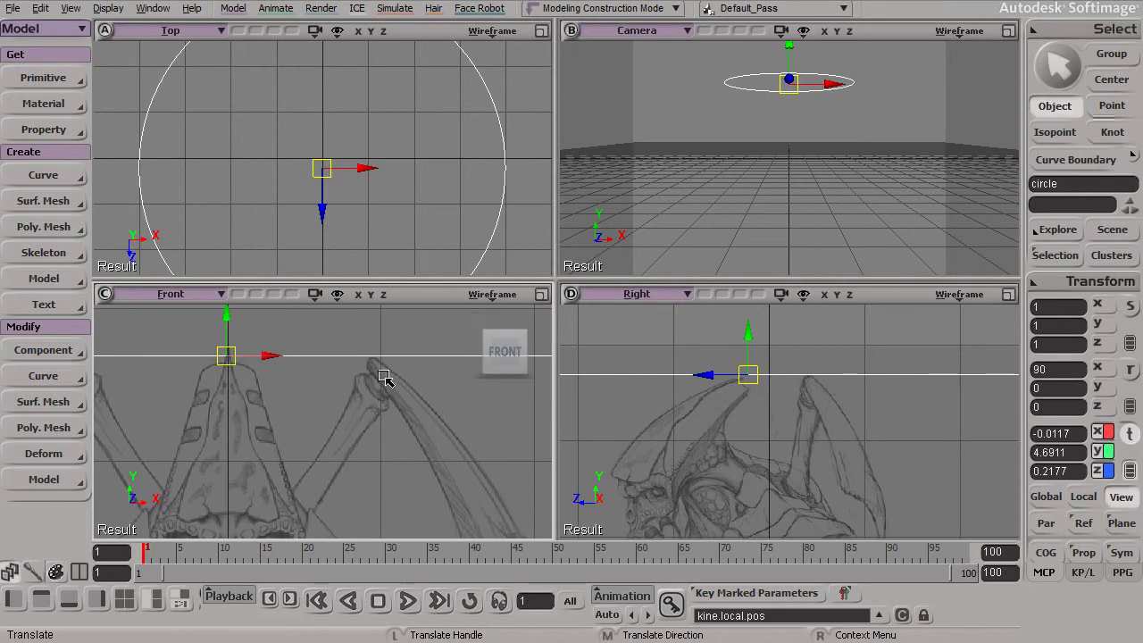
# Lower the circle to the alien's eye line, about Y 3.41, as a level guide across the Front and Right views
pyautogui.press('s')
pyautogui.scroll(2, 777, 434)
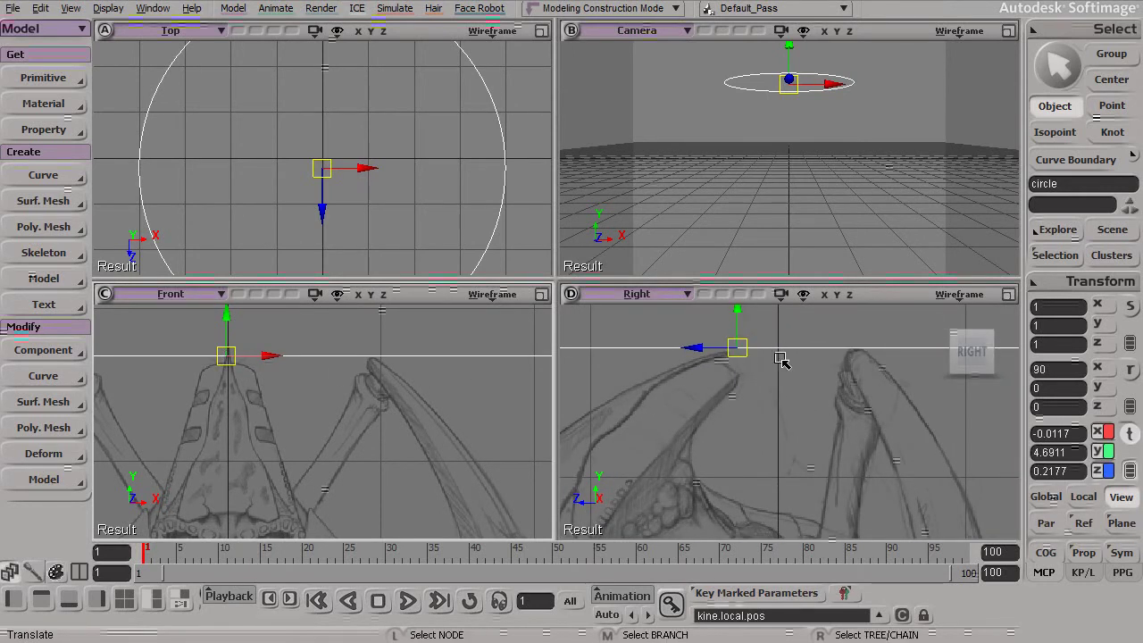
pyautogui.press('s')
pyautogui.scroll(3, 357, 389)
pyautogui.keyDown('alt'); pyautogui.moveTo(332, 380); pyautogui.dragTo(371, 361, button='middle'); pyautogui.keyUp('alt')
pyautogui.keyDown('alt'); pyautogui.moveTo(701, 429); pyautogui.dragTo(845, 347, button='middle'); pyautogui.keyUp('alt')
pyautogui.keyDown('alt'); pyautogui.moveTo(341, 429); pyautogui.dragTo(348, 463, button='middle'); pyautogui.keyUp('alt')
pyautogui.keyDown('alt'); pyautogui.moveTo(348, 463); pyautogui.dragTo(326, 489, button='right'); pyautogui.keyUp('alt')
pyautogui.moveTo(304, 318); pyautogui.dragTo(287, 499)
pyautogui.press('s')
pyautogui.moveTo(684, 498); pyautogui.dragTo(684, 459, button='middle')
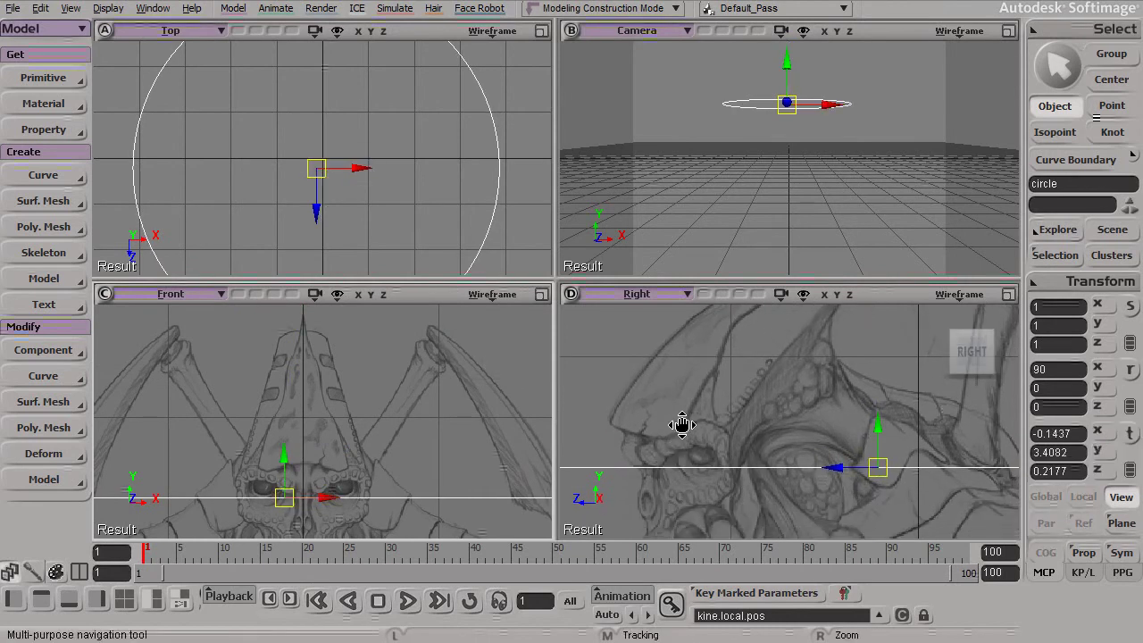
pyautogui.press('v')
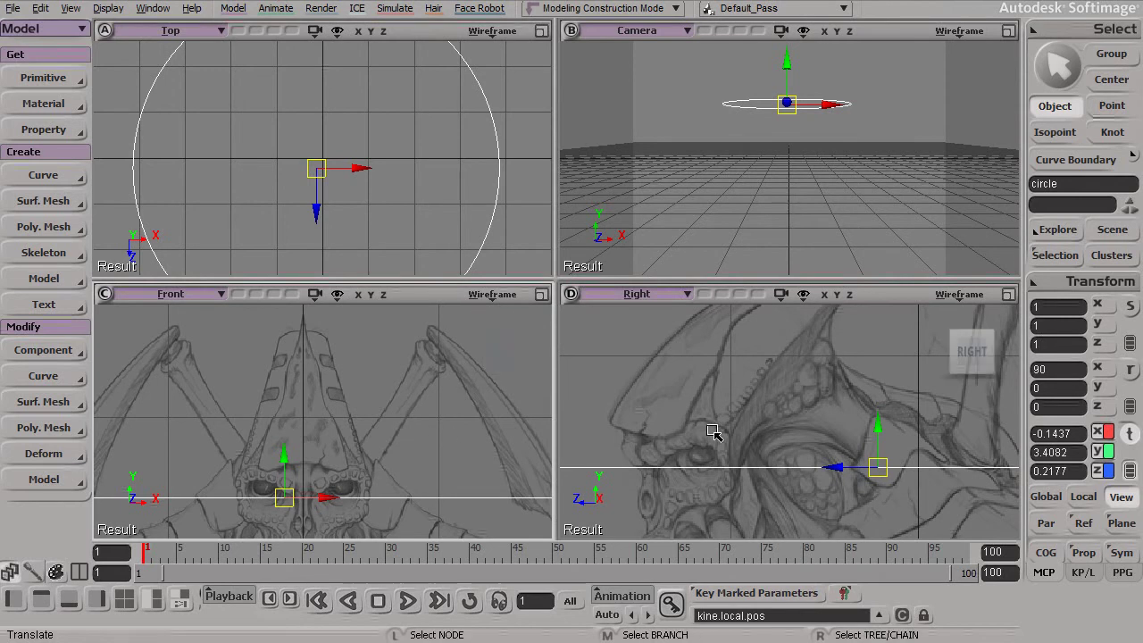
# Compare the eye line of the front and side images against the circle in the Front and Right views
pyautogui.keyDown('alt'); pyautogui.moveTo(435, 451); pyautogui.dragTo(438, 437, button='middle'); pyautogui.keyUp('alt')
pyautogui.keyDown('alt'); pyautogui.moveTo(437, 437); pyautogui.dragTo(367, 450, button='right'); pyautogui.keyUp('alt')
pyautogui.keyDown('alt'); pyautogui.moveTo(367, 449); pyautogui.dragTo(365, 440, button='middle'); pyautogui.keyUp('alt')
pyautogui.keyDown('alt'); pyautogui.moveTo(713, 469); pyautogui.dragTo(715, 469, button='middle'); pyautogui.keyUp('alt')
pyautogui.keyDown('alt'); pyautogui.moveTo(715, 469); pyautogui.dragTo(669, 463, button='right'); pyautogui.keyUp('alt')
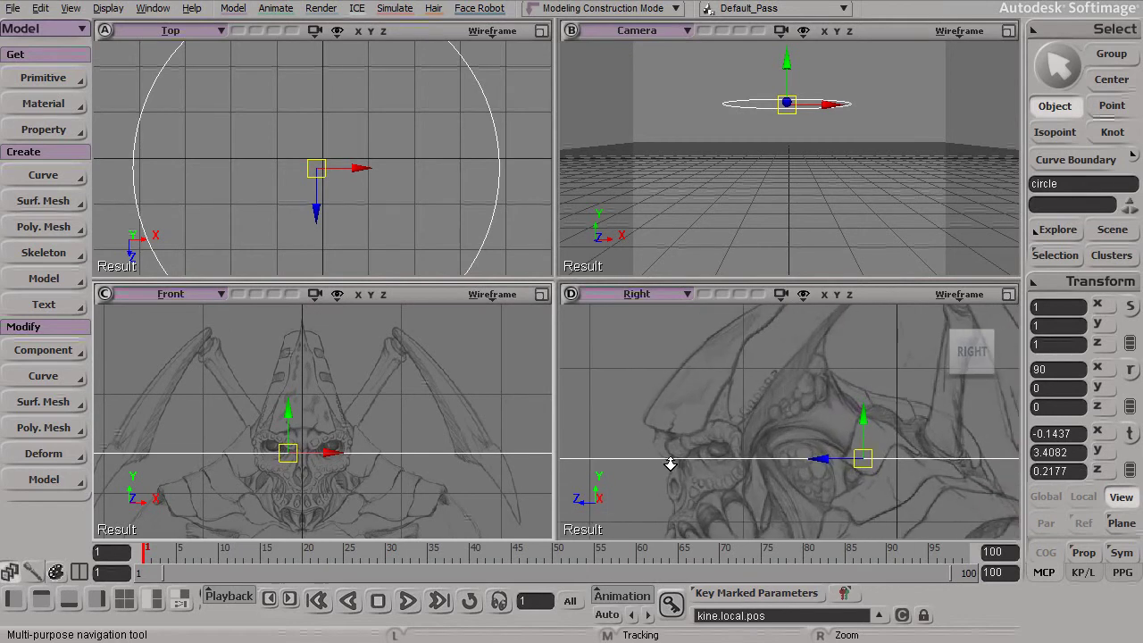
pyautogui.moveTo(670, 463); pyautogui.dragTo(681, 466)
pyautogui.press('v')
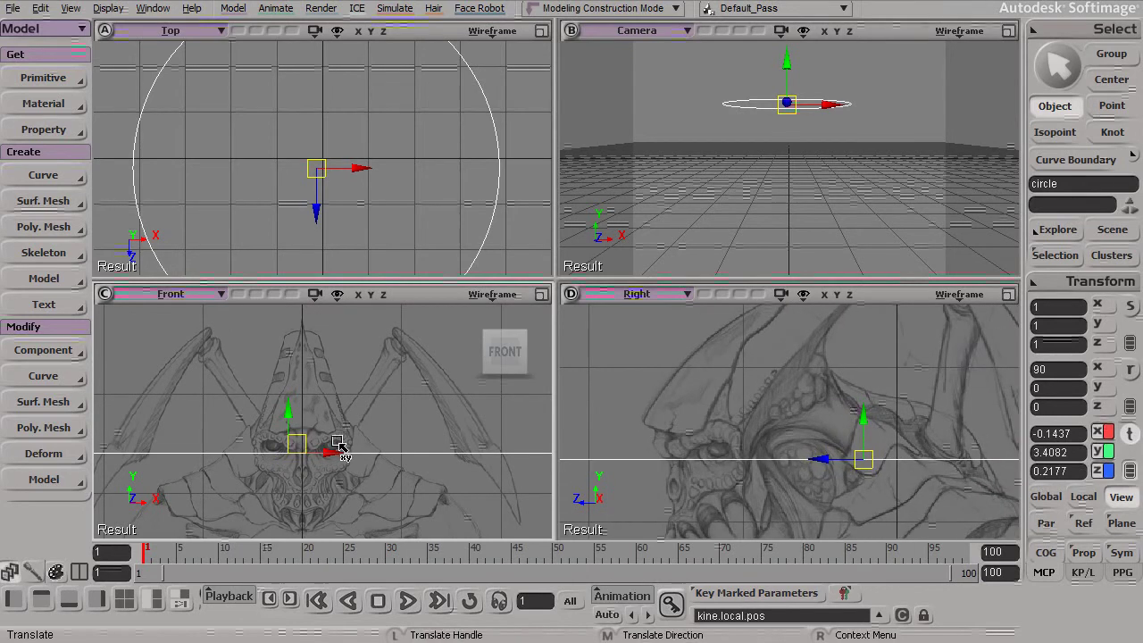
# Maximize the Front view and move the circle above the alien's head, to about X 0 and Y 5.31
pyautogui.click(542, 293)
pyautogui.keyDown('alt'); pyautogui.moveTo(550, 259); pyautogui.dragTo(548, 274, button='middle'); pyautogui.keyUp('alt')
pyautogui.keyDown('alt'); pyautogui.moveTo(548, 274); pyautogui.dragTo(264, 230, button='right'); pyautogui.keyUp('alt')
pyautogui.moveTo(541, 376)
pyautogui.keyDown('alt'); pyautogui.mouseDown(button='middle')
pyautogui.moveTo(554, 199)
pyautogui.moveTo(536, 335)
pyautogui.moveTo(551, 373)
pyautogui.mouseUp(button='middle'); pyautogui.keyUp('alt')
pyautogui.moveTo(551, 373); pyautogui.dragTo(581, 387, button='right')
pyautogui.press('v')
pyautogui.moveTo(512, 325); pyautogui.dragTo(530, 77)
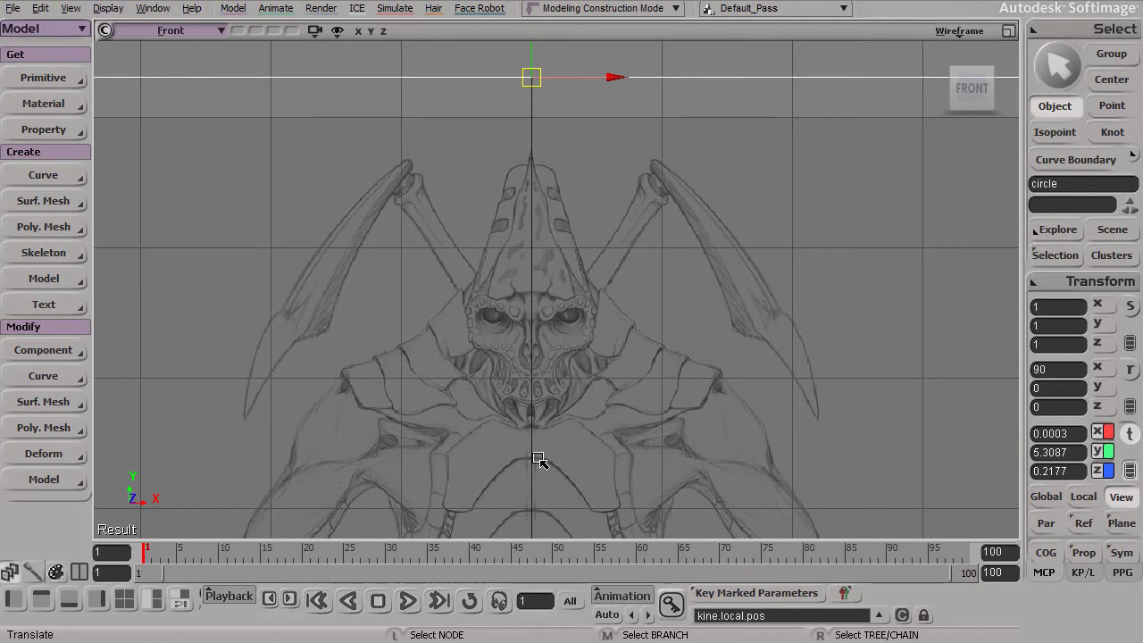
# Examine the whole alien figure from head to feet in the maximized Front view
pyautogui.moveTo(625, 529); pyautogui.dragTo(541, 274)
pyautogui.moveTo(541, 274); pyautogui.dragTo(368, 307, button='middle')
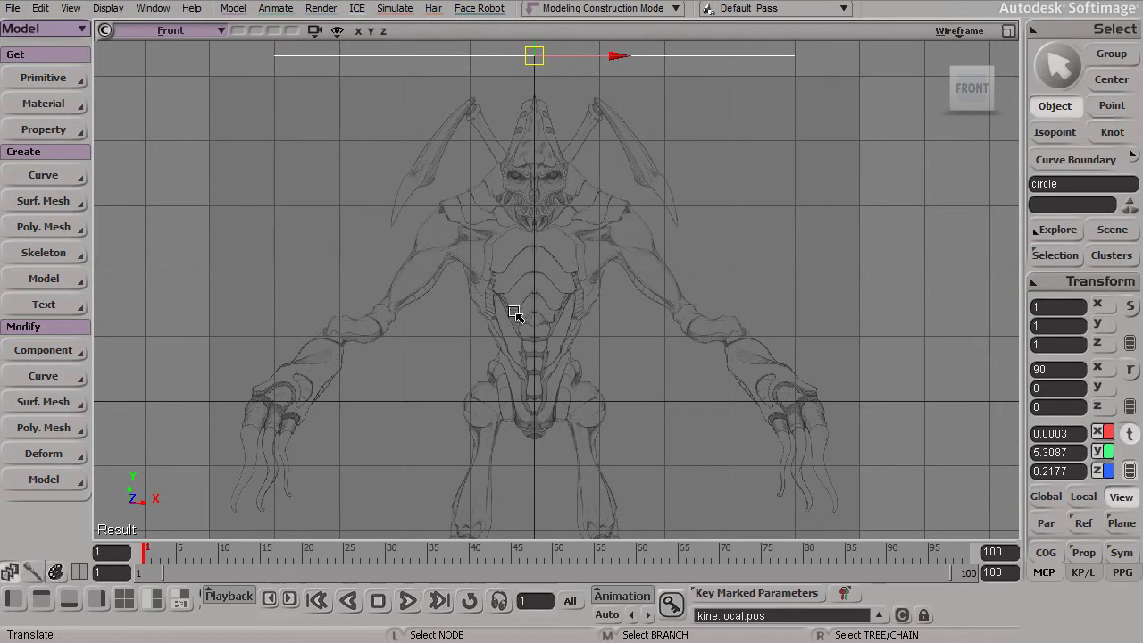
pyautogui.moveTo(535, 379); pyautogui.dragTo(536, 355, button='middle')
pyautogui.moveTo(537, 354); pyautogui.dragTo(355, 314, button='right')
pyautogui.moveTo(530, 342); pyautogui.dragTo(536, 298, button='middle')
pyautogui.moveTo(536, 298); pyautogui.dragTo(559, 304, button='right')
pyautogui.moveTo(564, 312); pyautogui.dragTo(566, 307, button='middle')
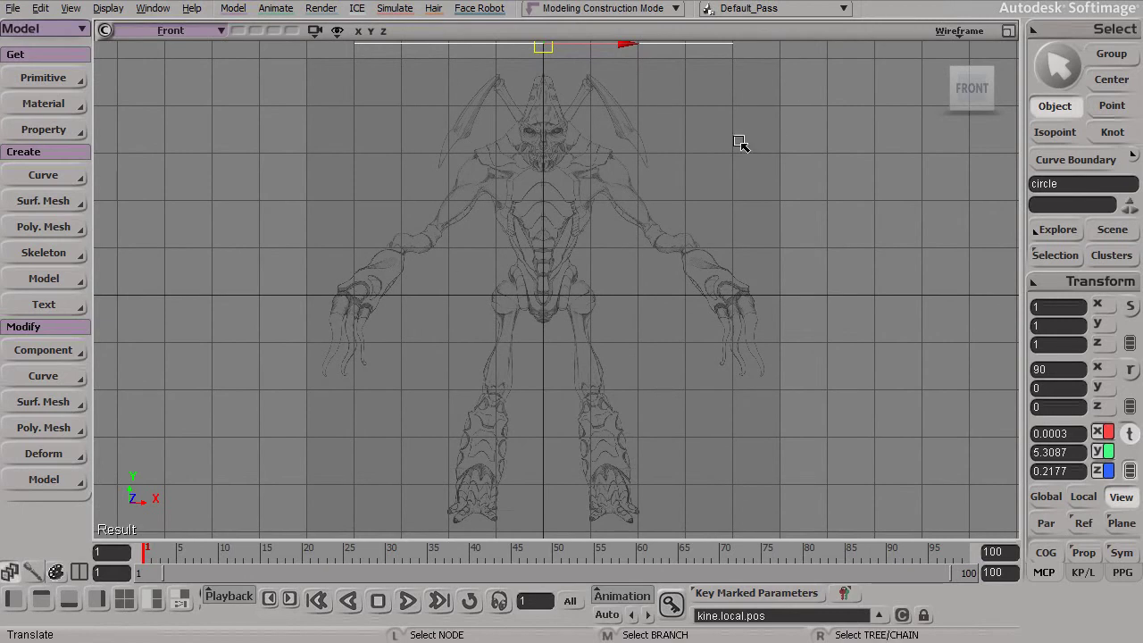
# Clear the rotoscope_front_jpg image from the Front view's rotoscopy options
pyautogui.click(955, 33)
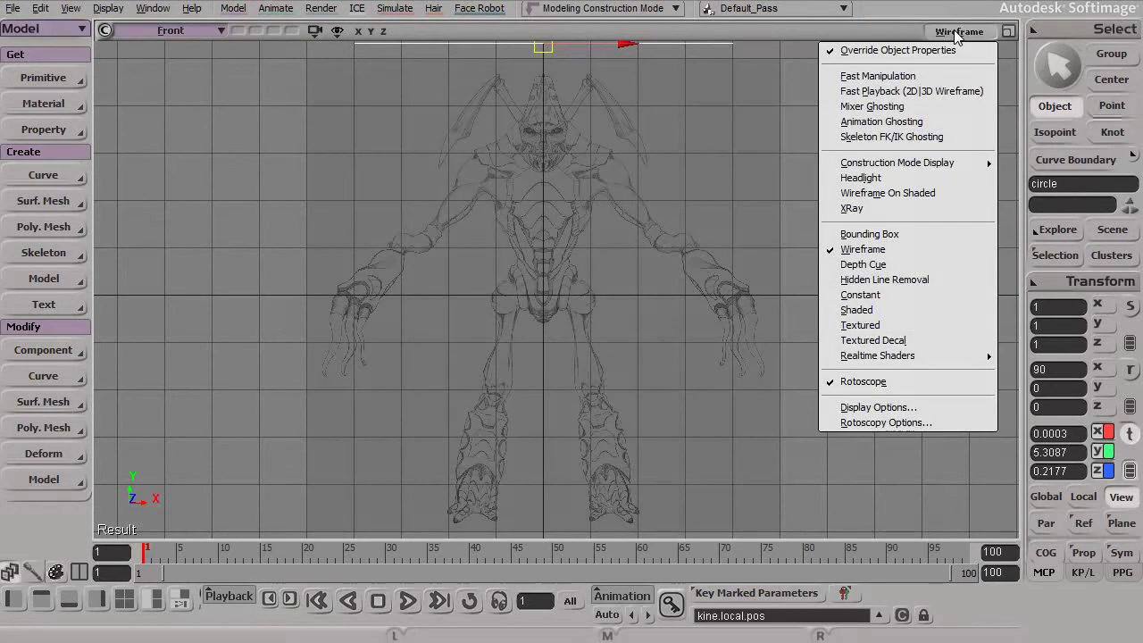
pyautogui.click(933, 425)
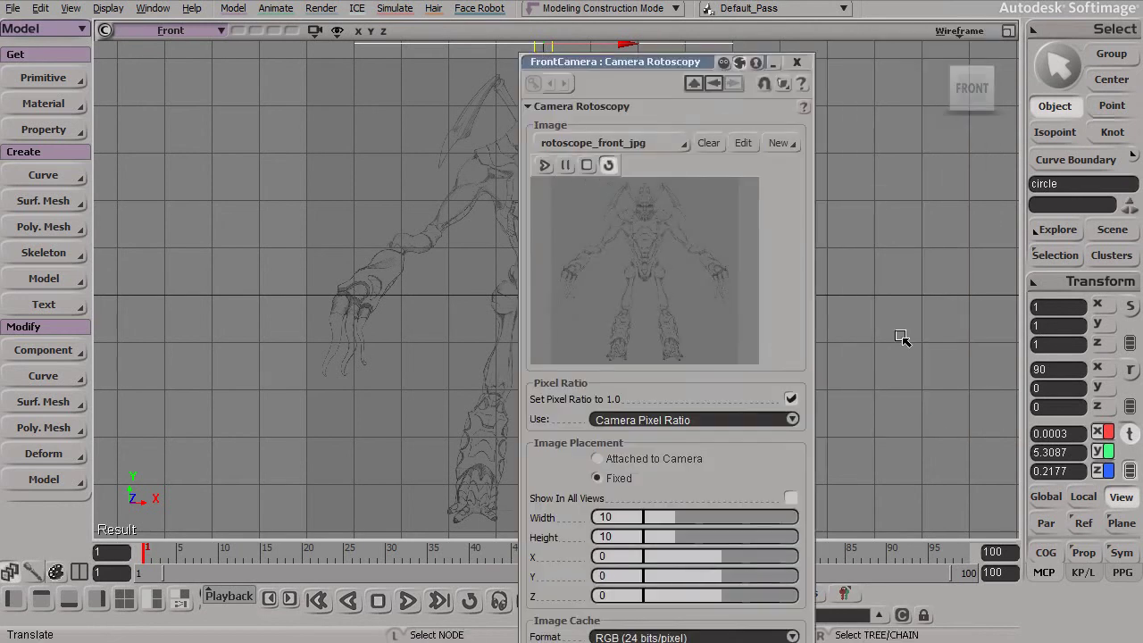
pyautogui.moveTo(671, 61); pyautogui.dragTo(820, 2)
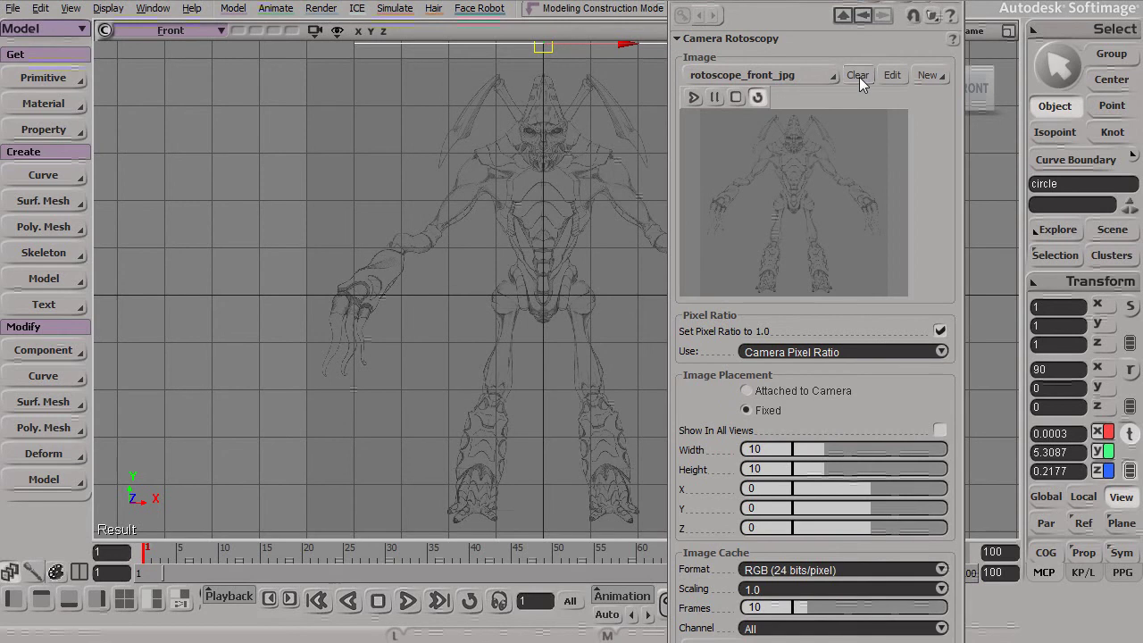
pyautogui.click(858, 76)
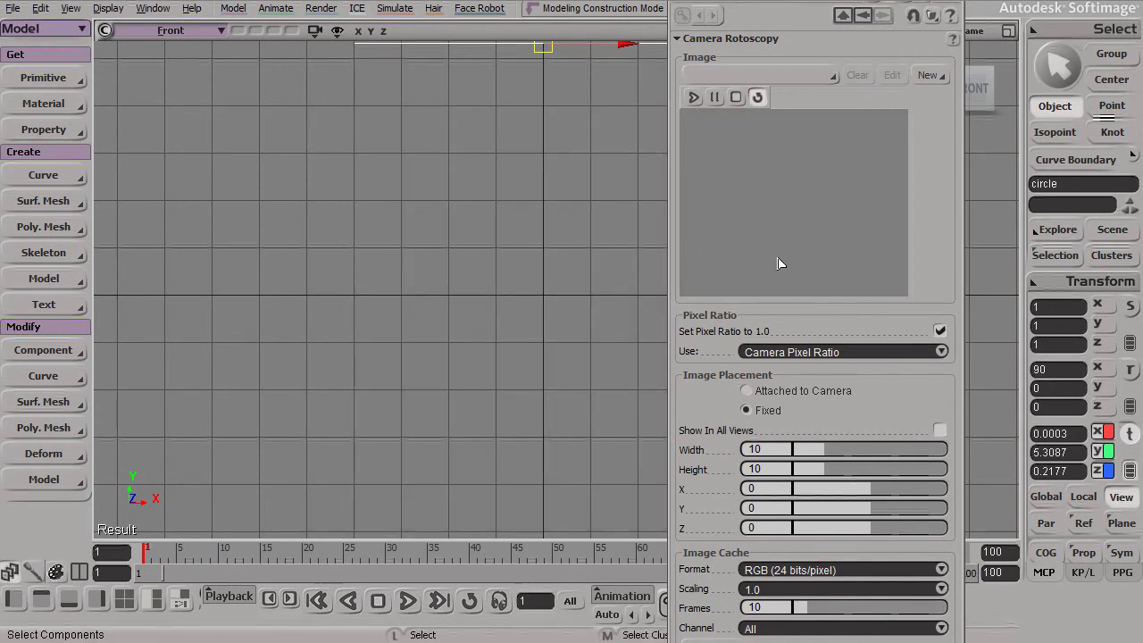
# Maximize the Right view and clear the rotoscope_side_jpg image from its rotoscopy options
pyautogui.click(1008, 32)
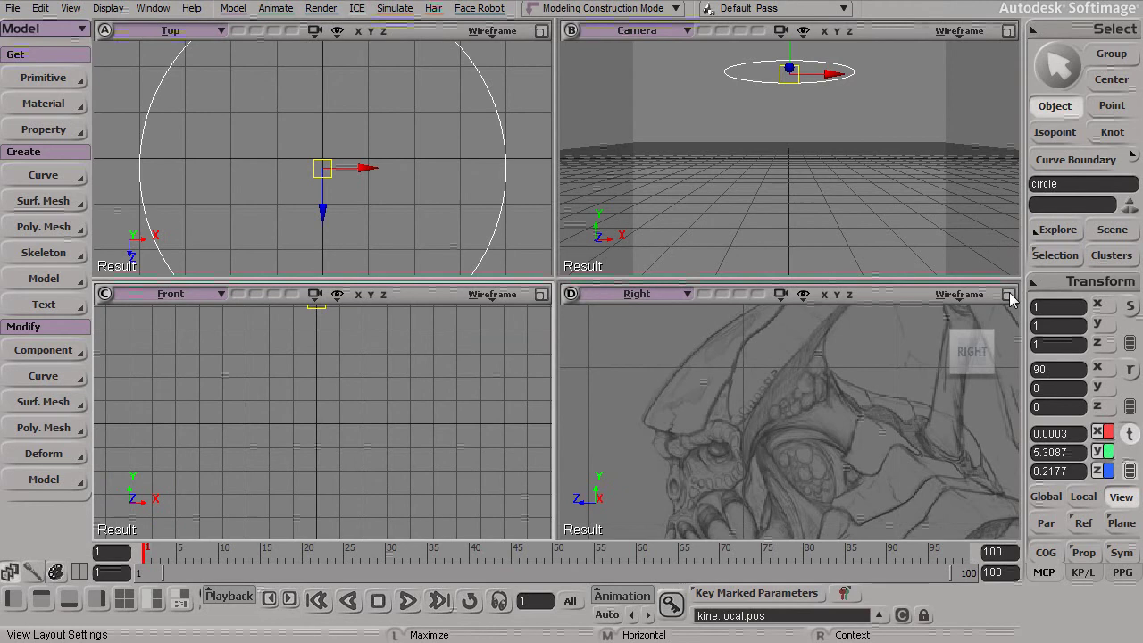
pyautogui.click(1008, 296)
pyautogui.click(961, 31)
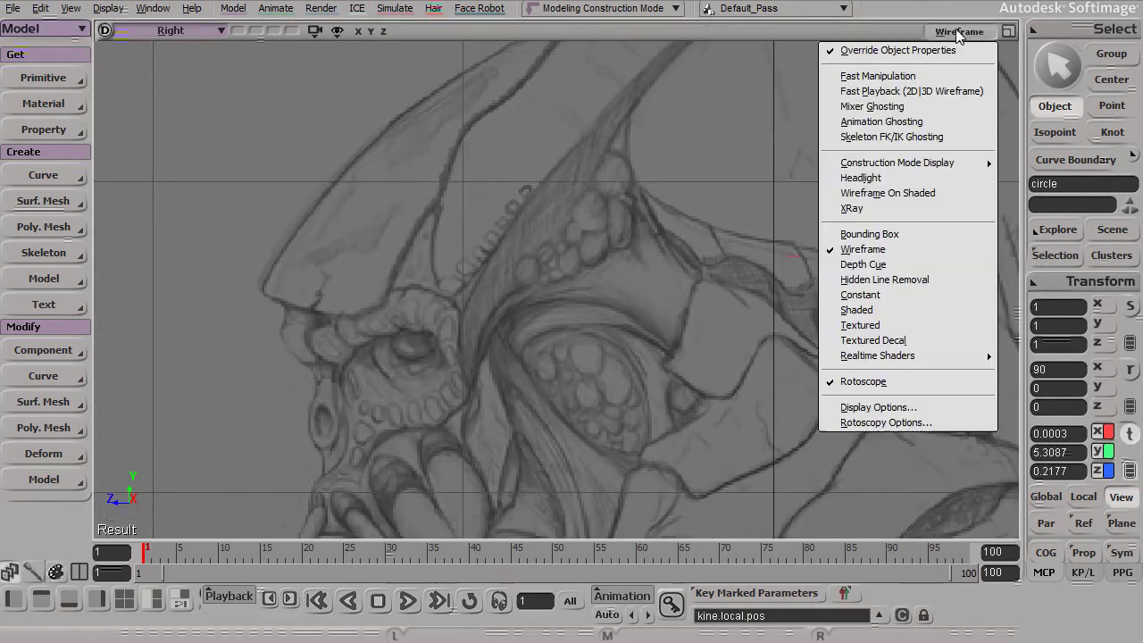
pyautogui.click(876, 424)
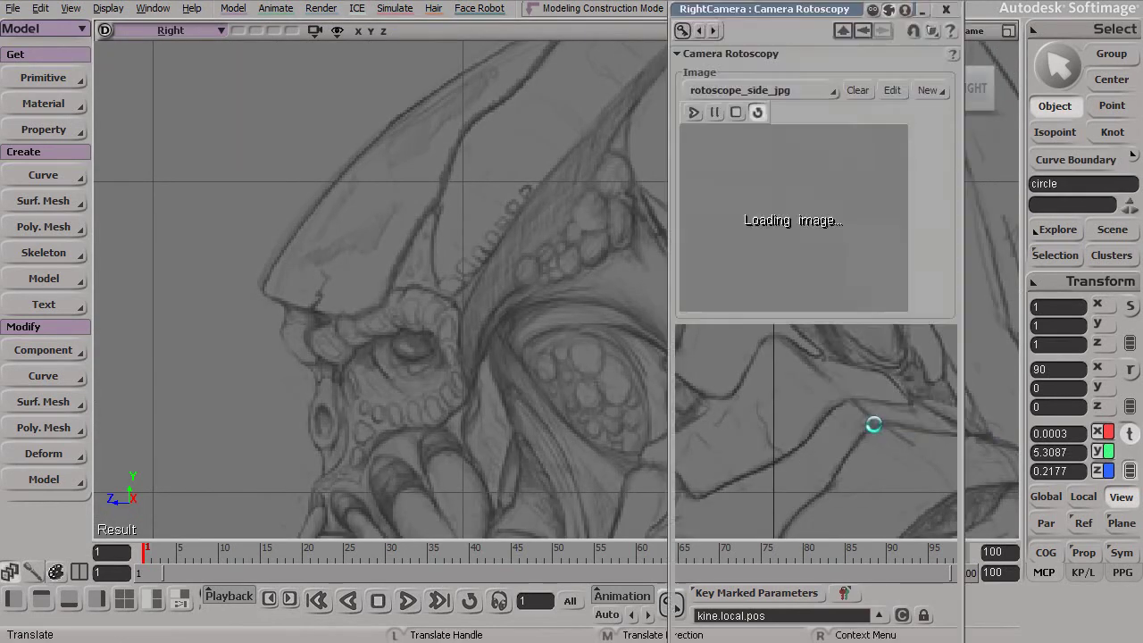
pyautogui.click(859, 91)
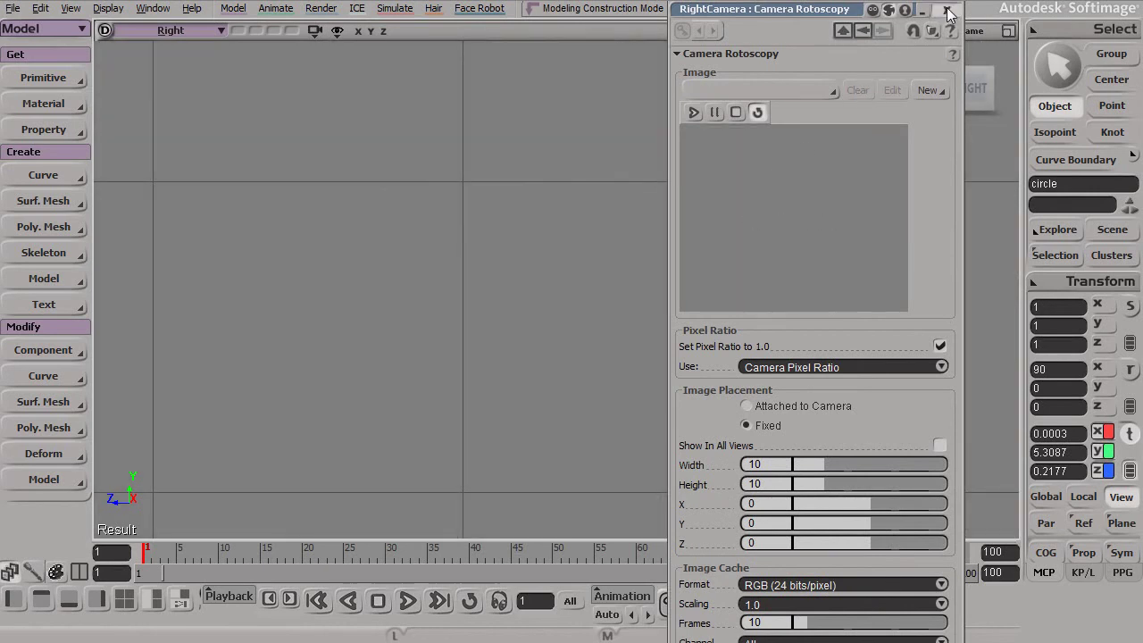
pyautogui.click(948, 12)
pyautogui.keyDown('alt'); pyautogui.moveTo(638, 220); pyautogui.dragTo(343, 169, button='right'); pyautogui.keyUp('alt')
pyautogui.keyDown('alt'); pyautogui.moveTo(634, 251); pyautogui.dragTo(620, 263, button='middle'); pyautogui.keyUp('alt')
pyautogui.keyDown('alt'); pyautogui.moveTo(620, 263); pyautogui.dragTo(348, 211, button='right'); pyautogui.keyUp('alt')
pyautogui.keyDown('alt'); pyautogui.moveTo(515, 250); pyautogui.dragTo(513, 309, button='middle'); pyautogui.keyUp('alt')
pyautogui.keyDown('alt'); pyautogui.moveTo(512, 309); pyautogui.dragTo(340, 299, button='right'); pyautogui.keyUp('alt')
pyautogui.keyDown('alt'); pyautogui.moveTo(571, 336); pyautogui.dragTo(549, 265, button='middle'); pyautogui.keyUp('alt')
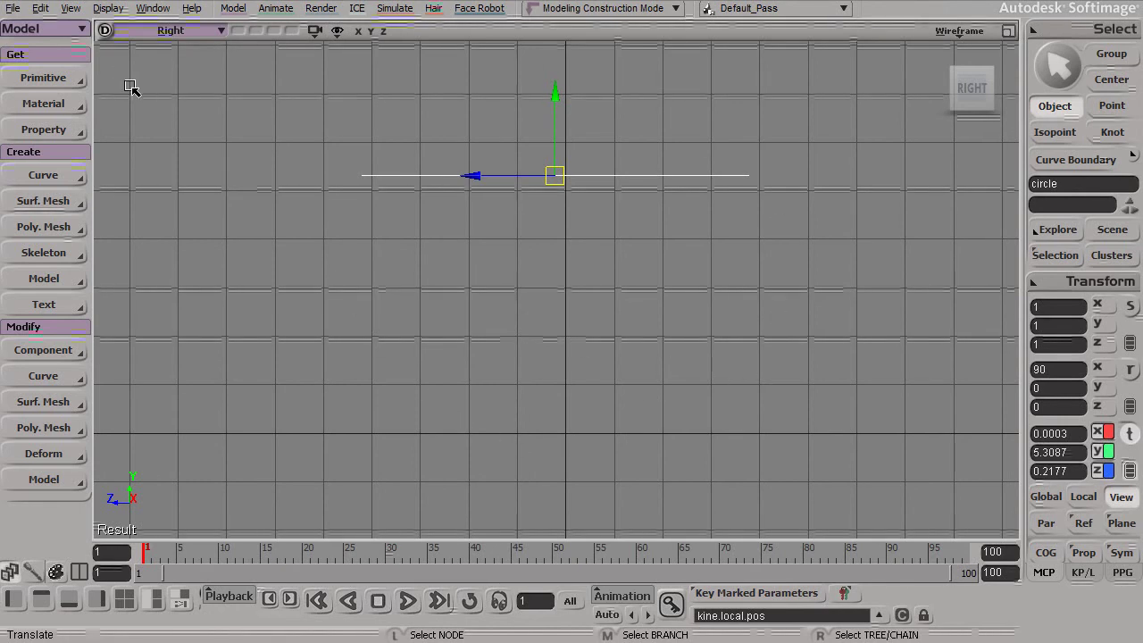
# Open the Explorer with the Sources/Clips scope and expand the scene's image clips
pyautogui.click(70, 11)
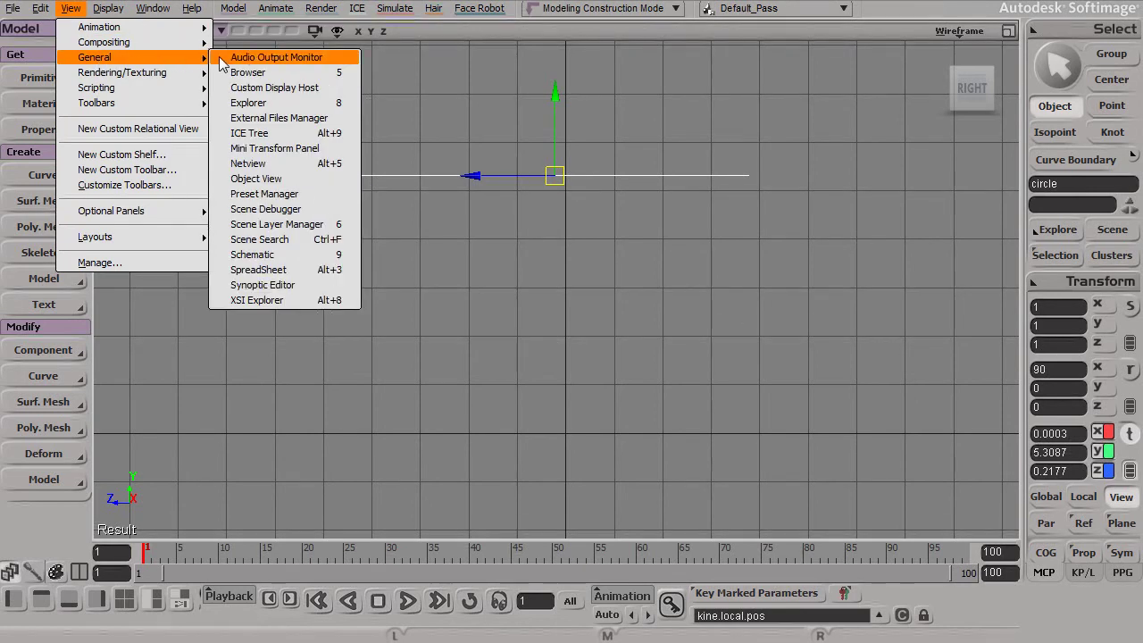
pyautogui.click(258, 104)
pyautogui.moveTo(780, 324); pyautogui.dragTo(744, 104)
pyautogui.click(664, 124)
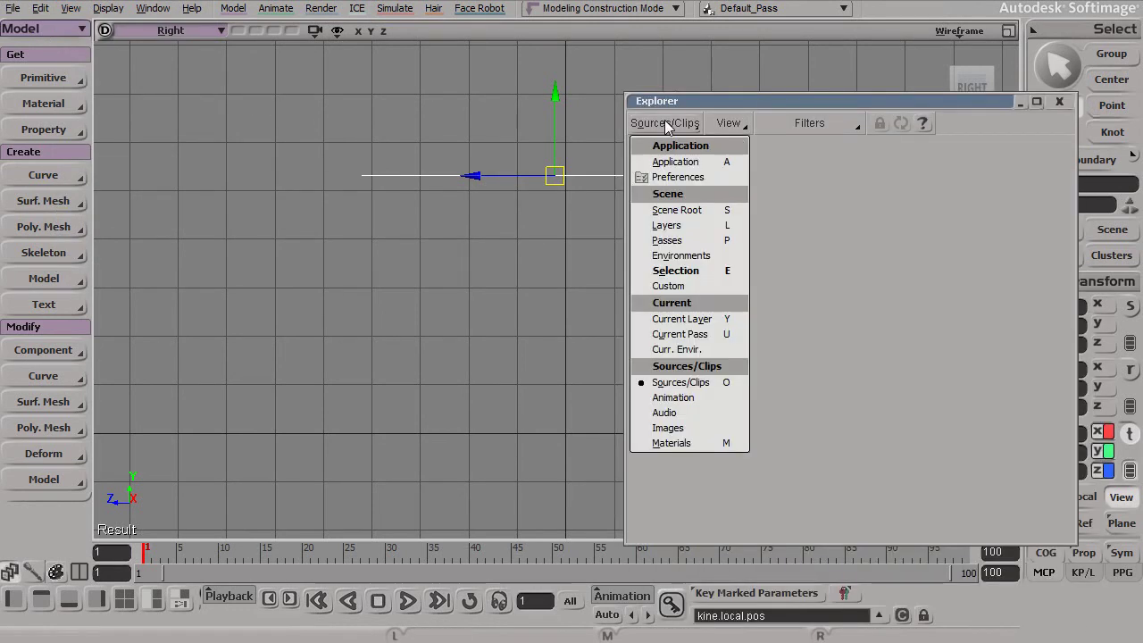
pyautogui.click(674, 211)
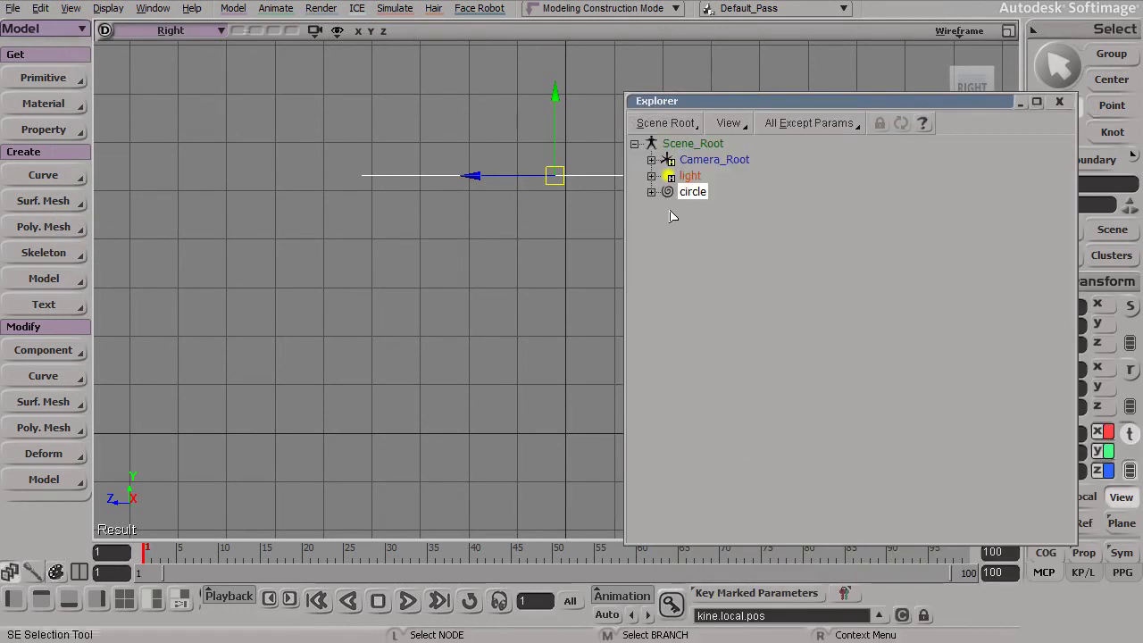
pyautogui.click(655, 127)
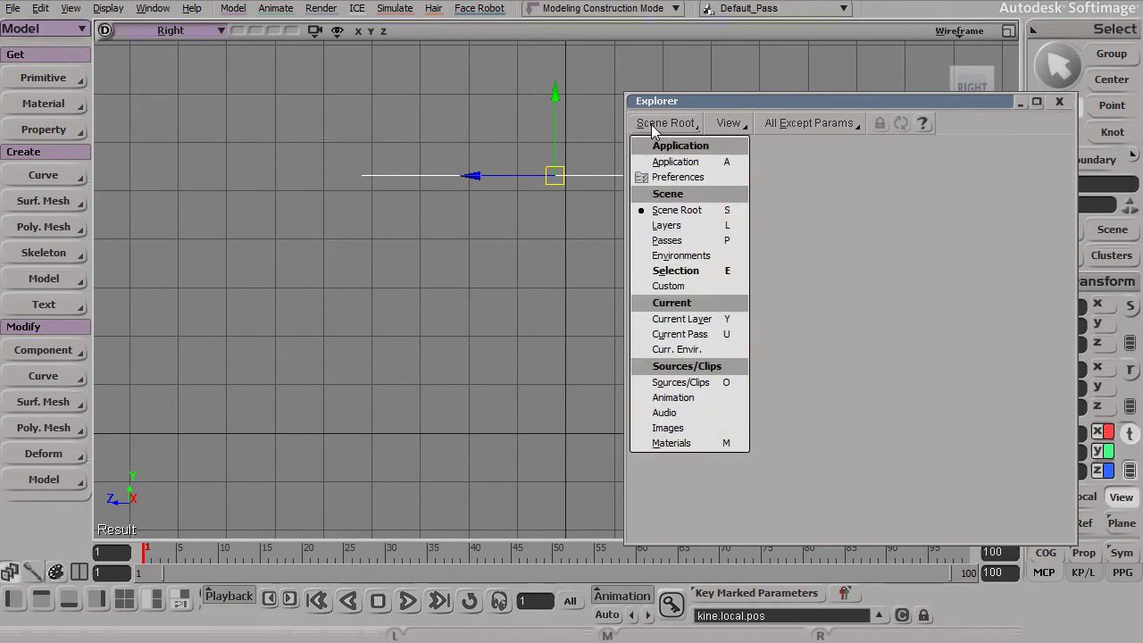
pyautogui.click(712, 386)
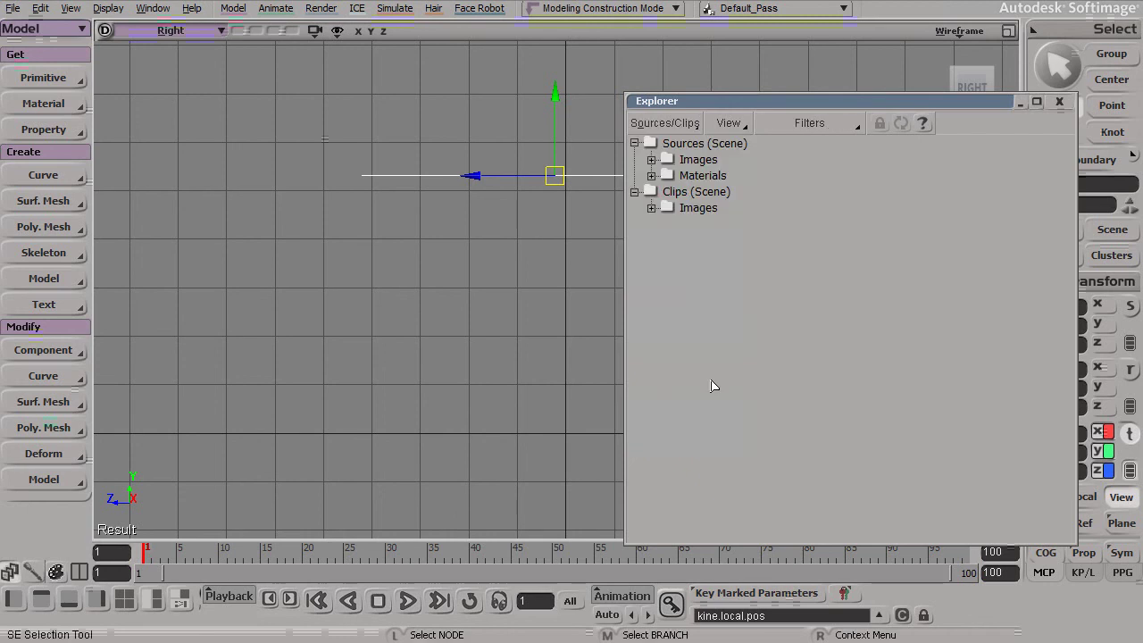
pyautogui.click(651, 207)
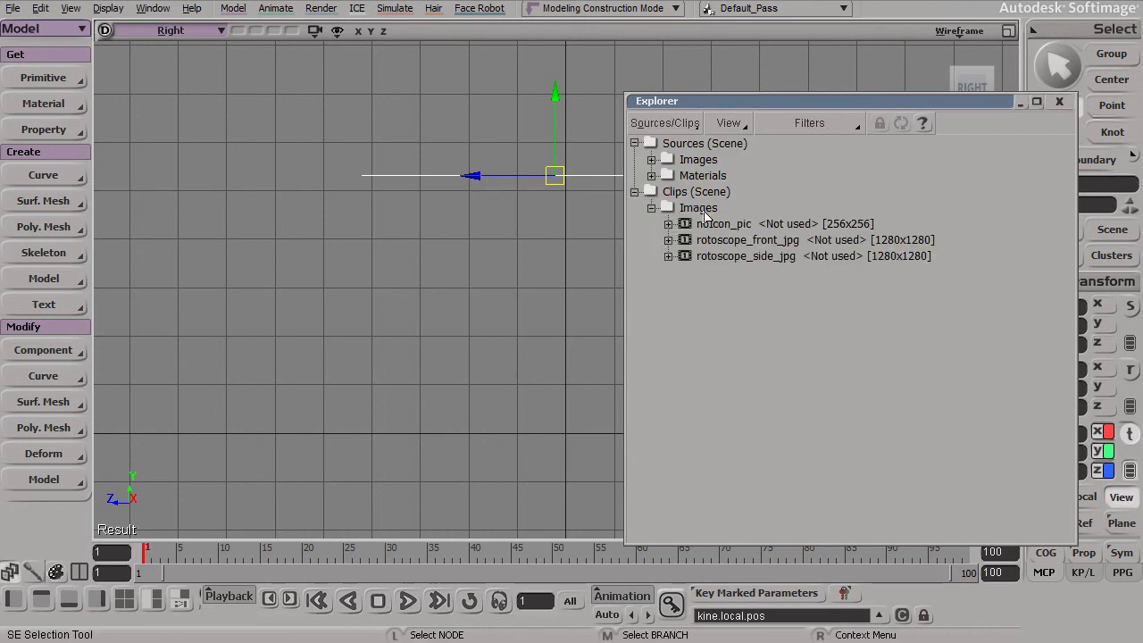
pyautogui.click(706, 209)
# Delete the rotoscope_front_jpg and rotoscope_side_jpg image clips from the scene and return to the four-view layout
pyautogui.click(747, 241)
pyautogui.click(741, 257)
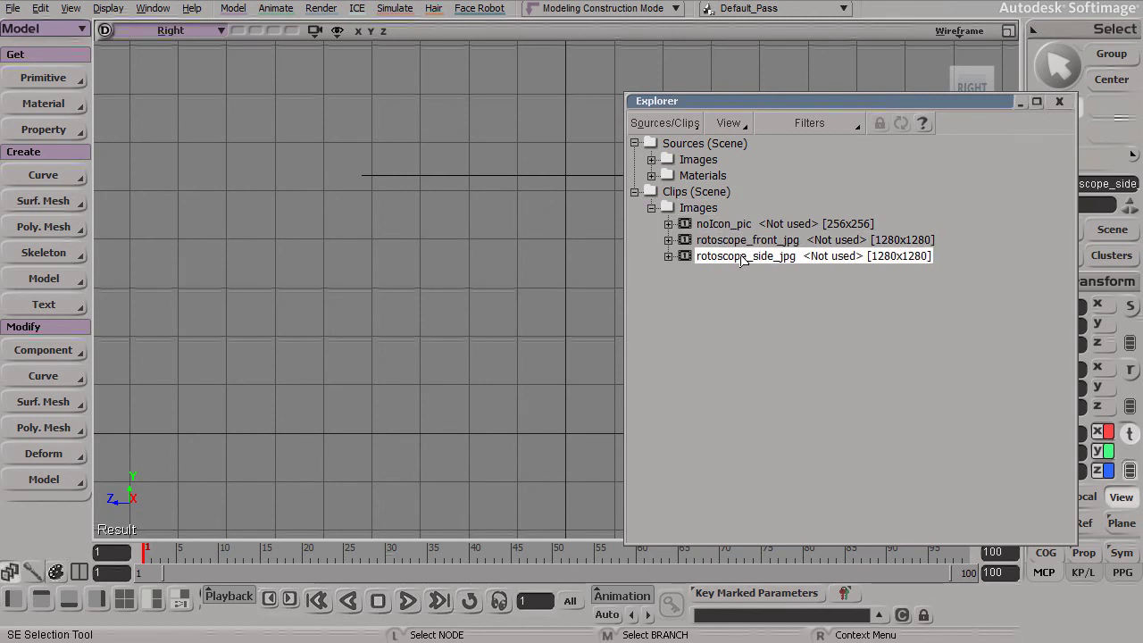
pyautogui.click(741, 240)
pyautogui.click(739, 258)
pyautogui.click(735, 240)
pyautogui.click(736, 256)
pyautogui.click(736, 240)
pyautogui.click(736, 256)
pyautogui.click(733, 242)
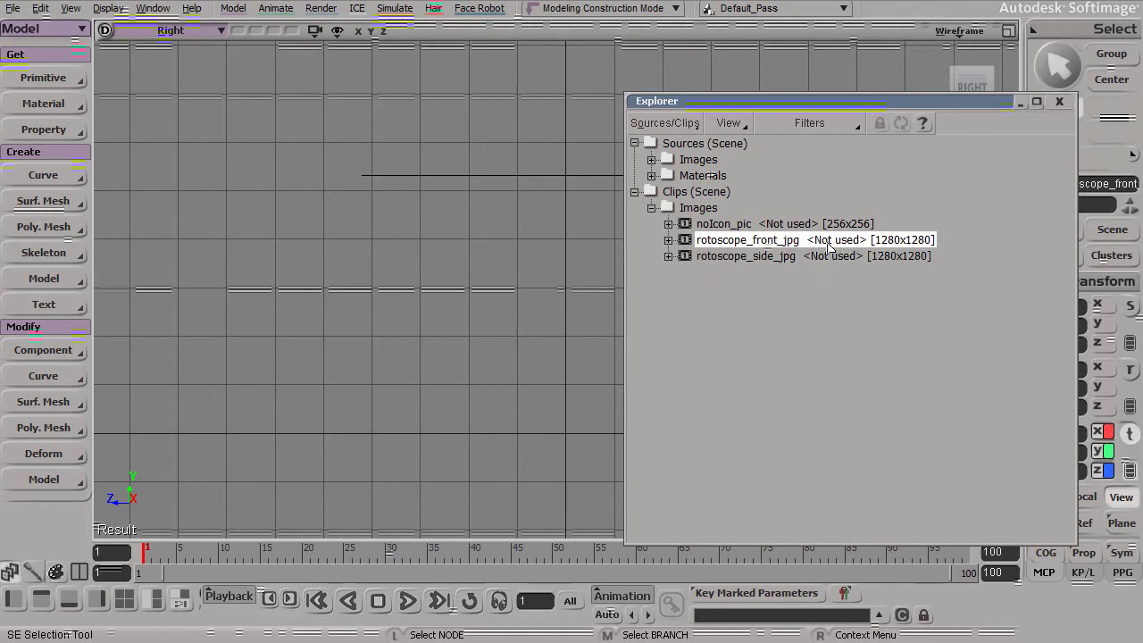
pyautogui.keyDown('shift'); pyautogui.click(823, 257); pyautogui.keyUp('shift')
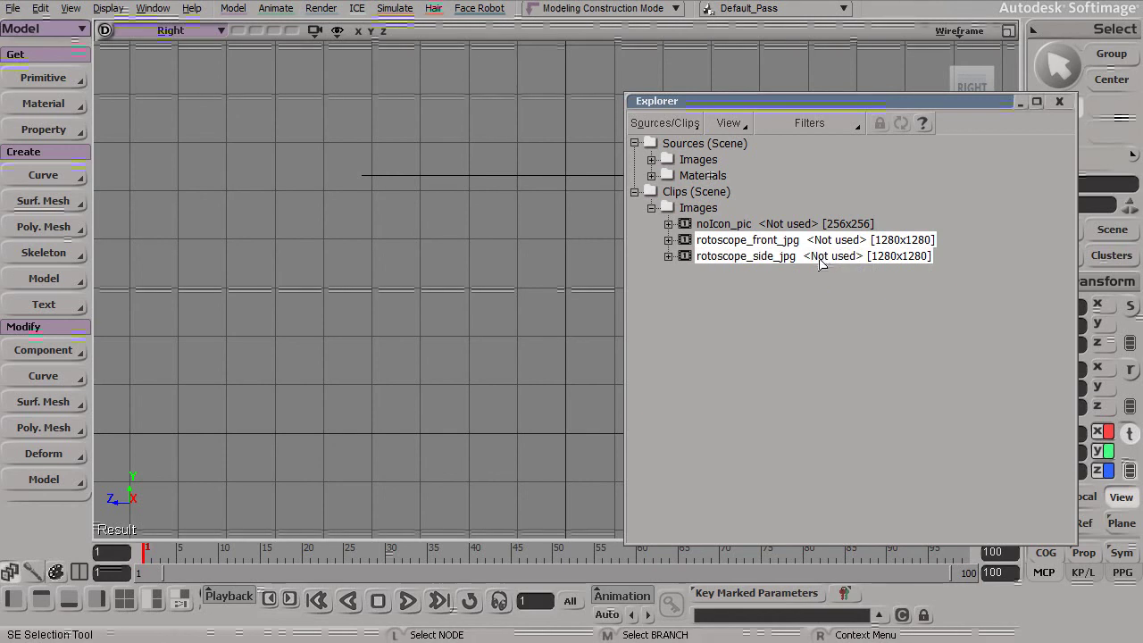
pyautogui.press('Delete')
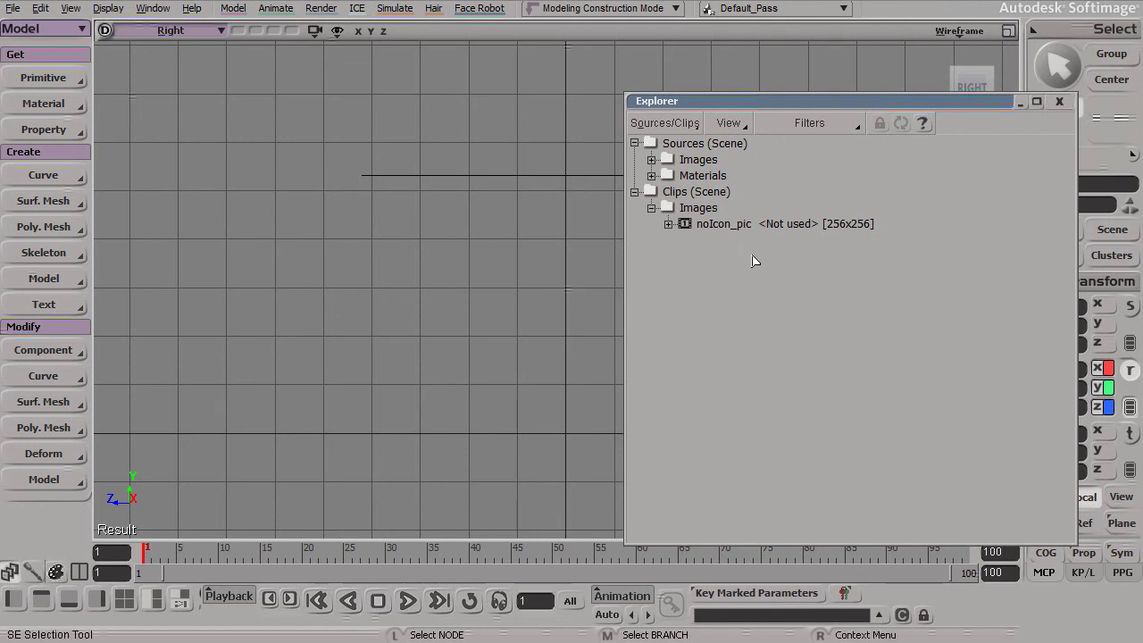
pyautogui.click(1060, 101)
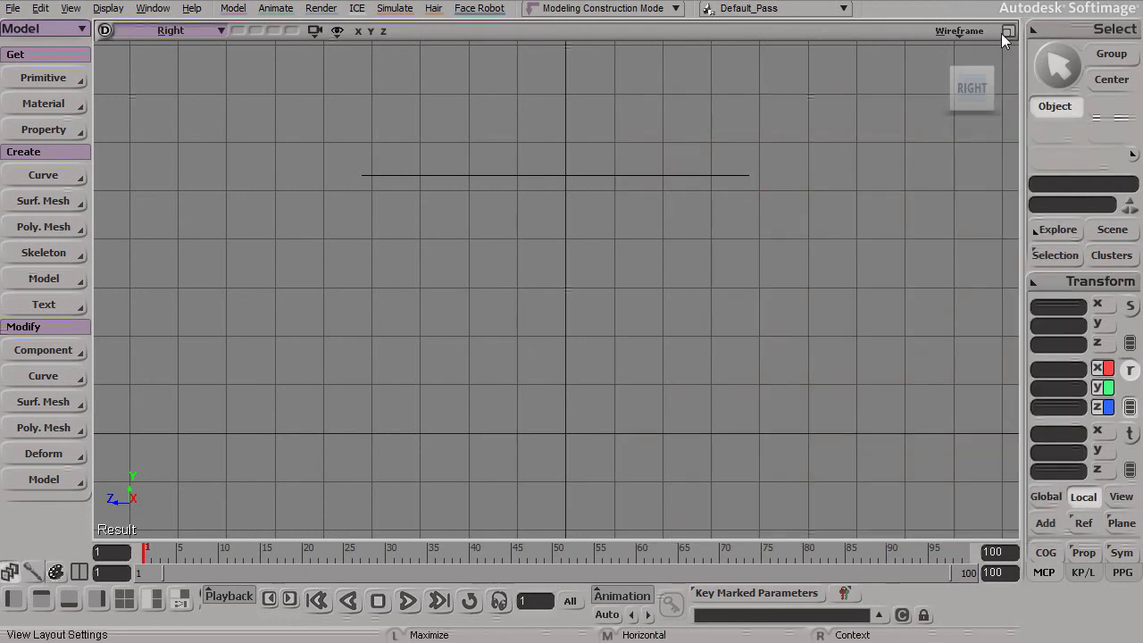
pyautogui.click(1008, 32)
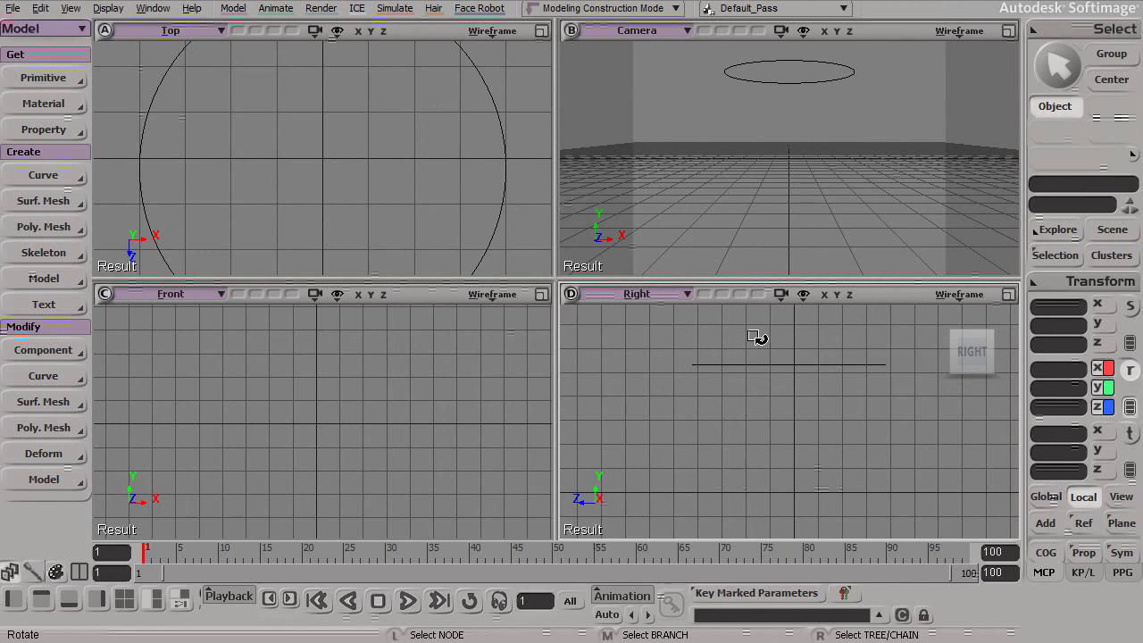